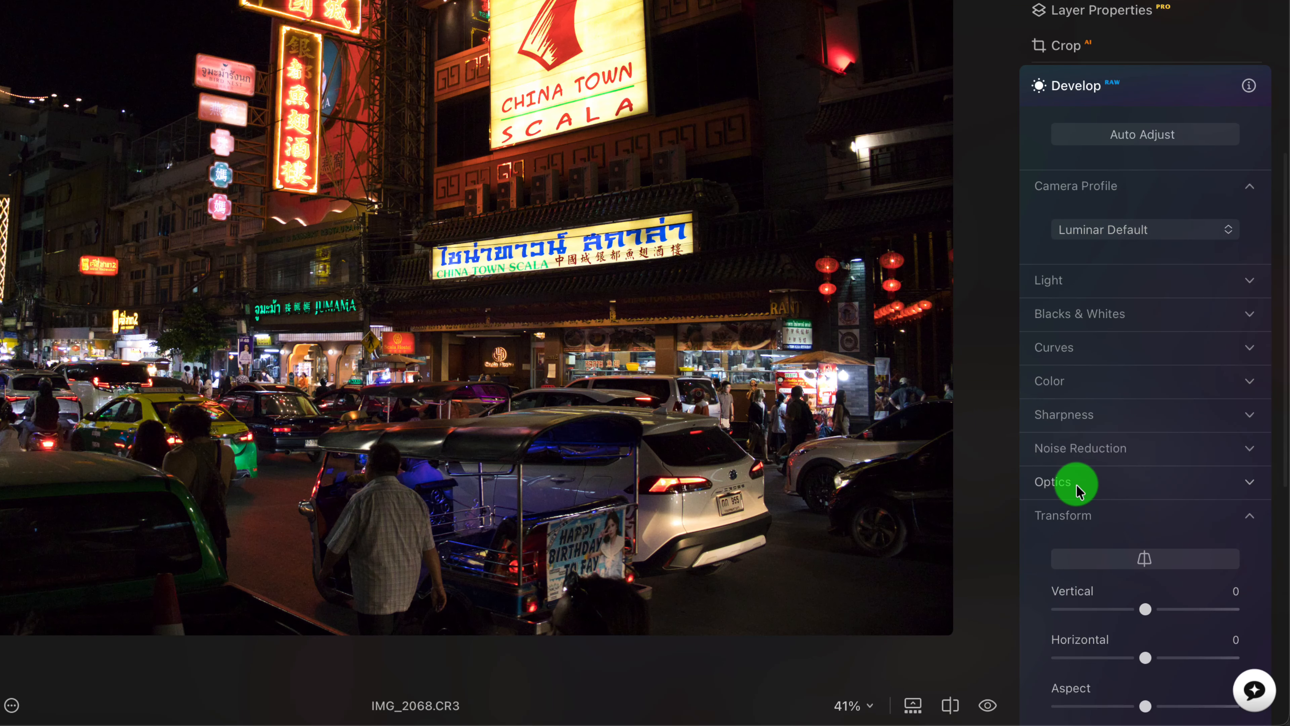
# Enable Auto Distortion Corrections in the Optics settings of the Develop tool.
pyautogui.click(1067, 482)
pyautogui.scroll(-7, 1146, 325)
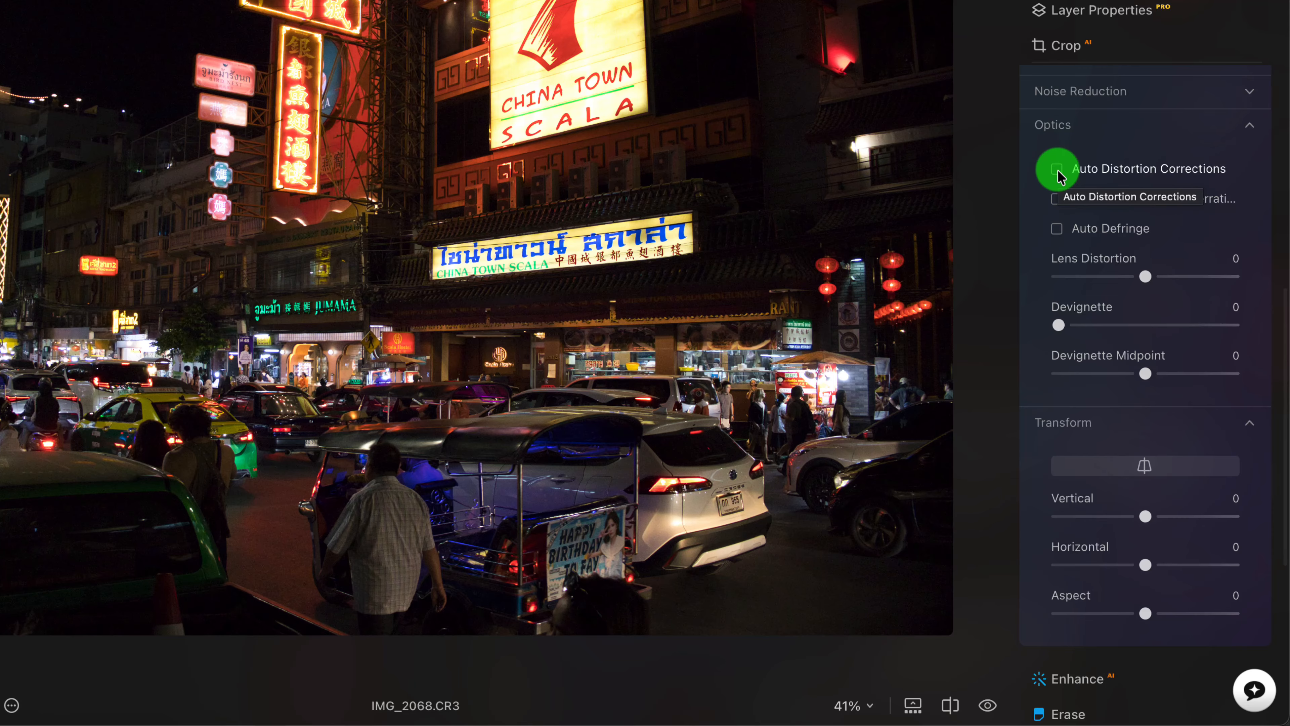
pyautogui.scroll(2, 1057, 177)
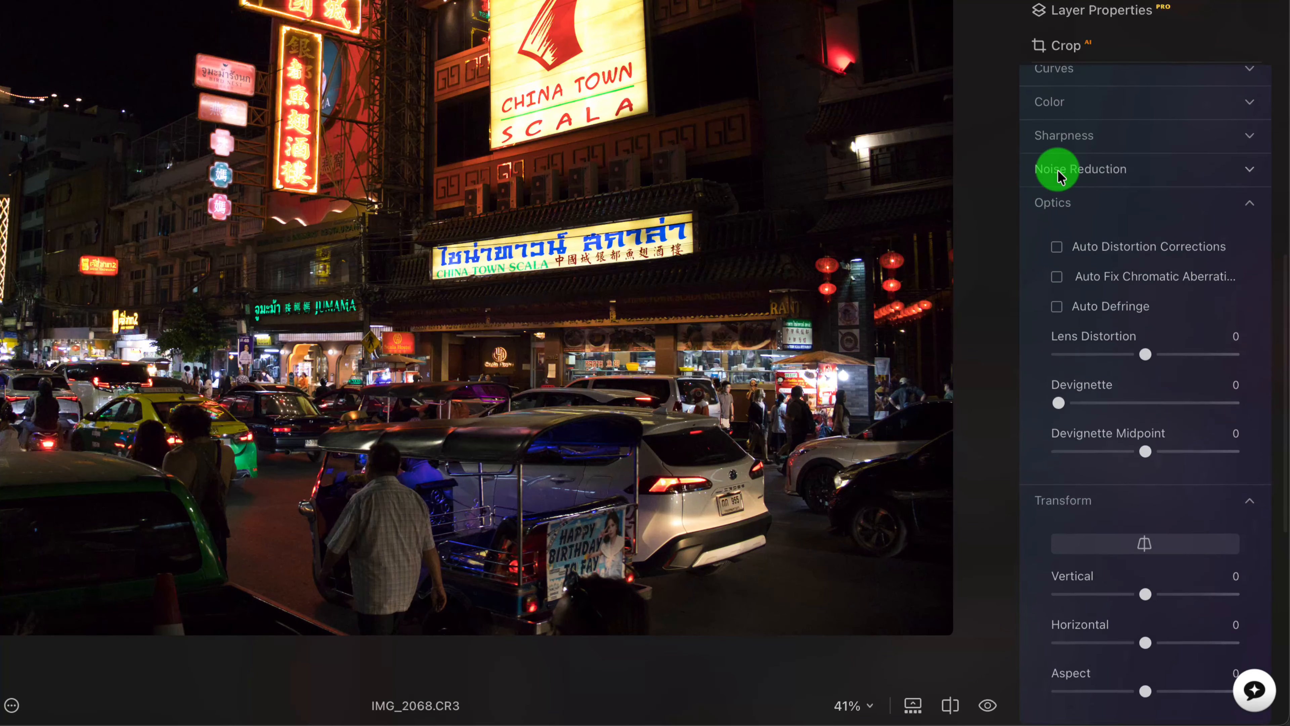
pyautogui.click(1057, 250)
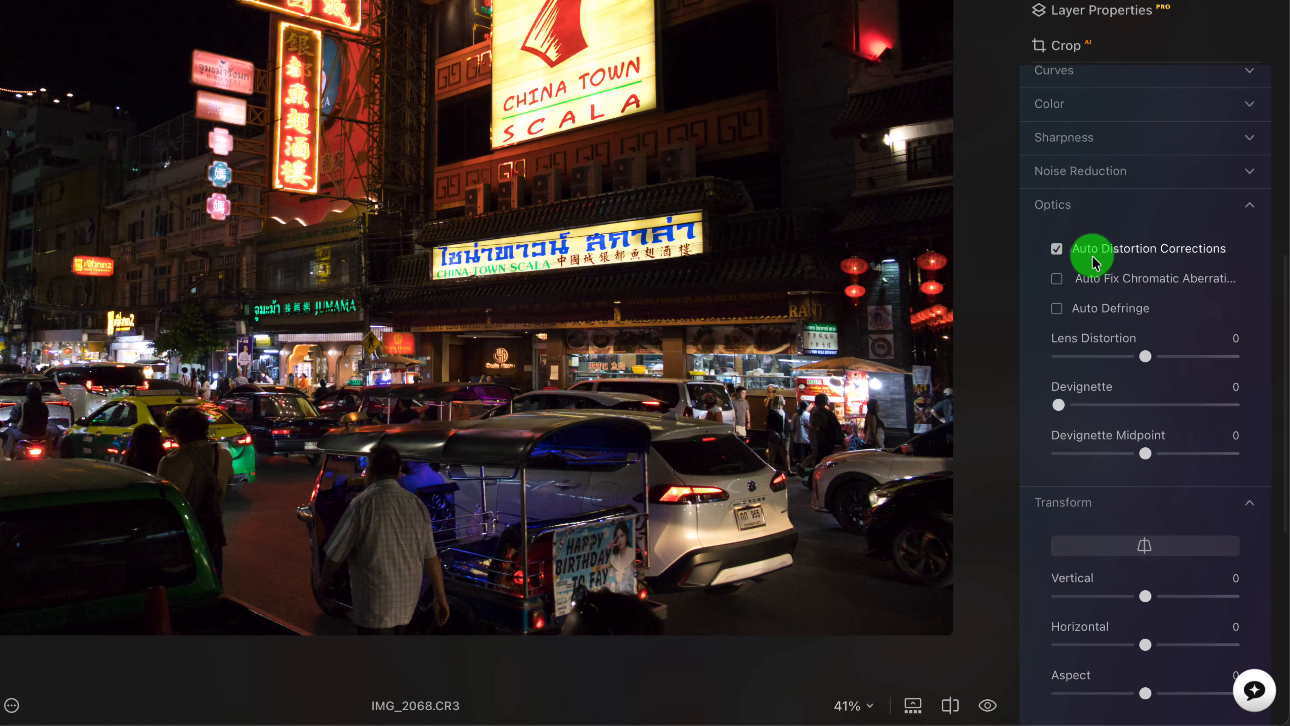
pyautogui.click(1236, 206)
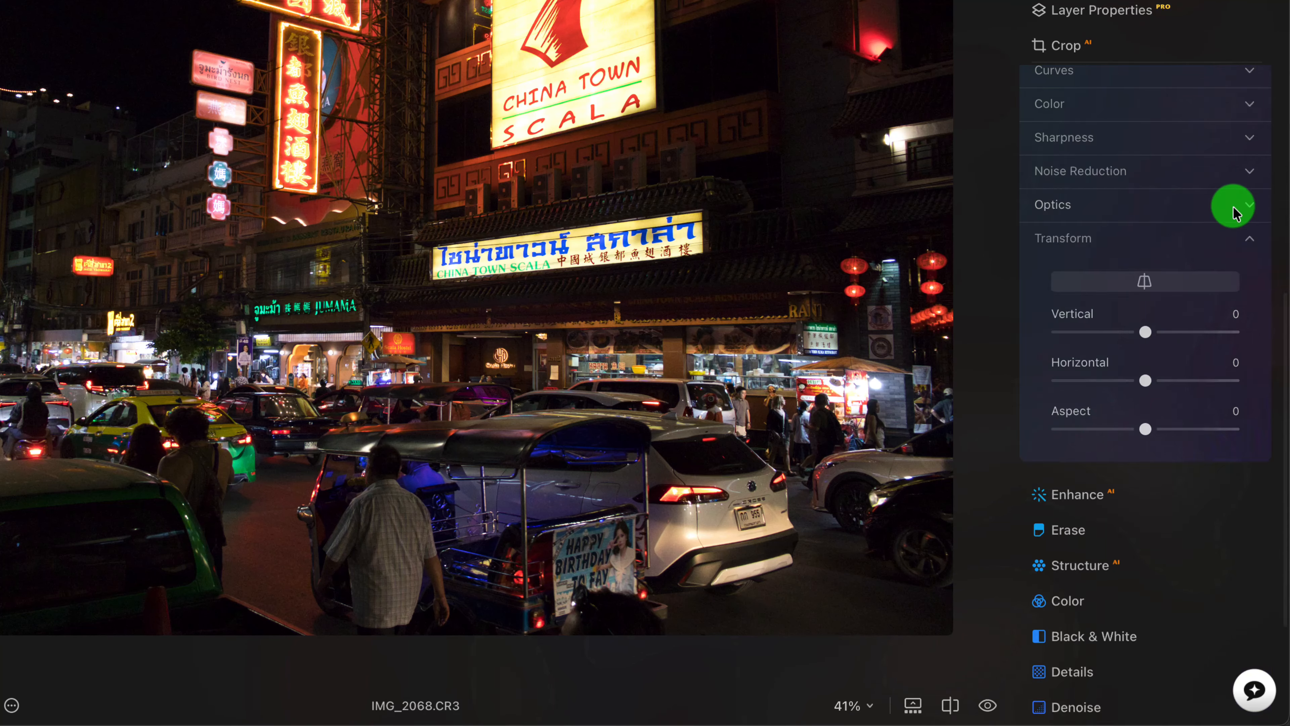
# Apply the automatic perspective correction in the Transform settings and compare the photo with its original version.
pyautogui.scroll(5, 1098, 507)
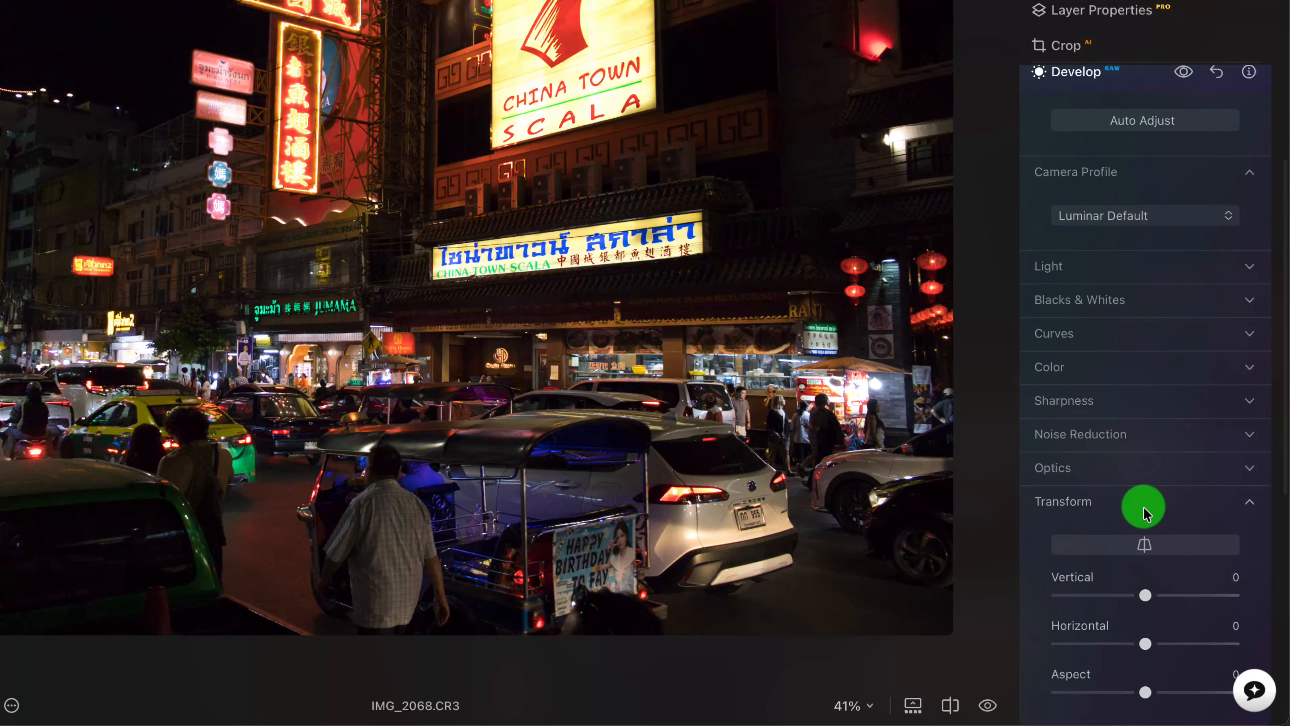
pyautogui.scroll(-7, 1143, 513)
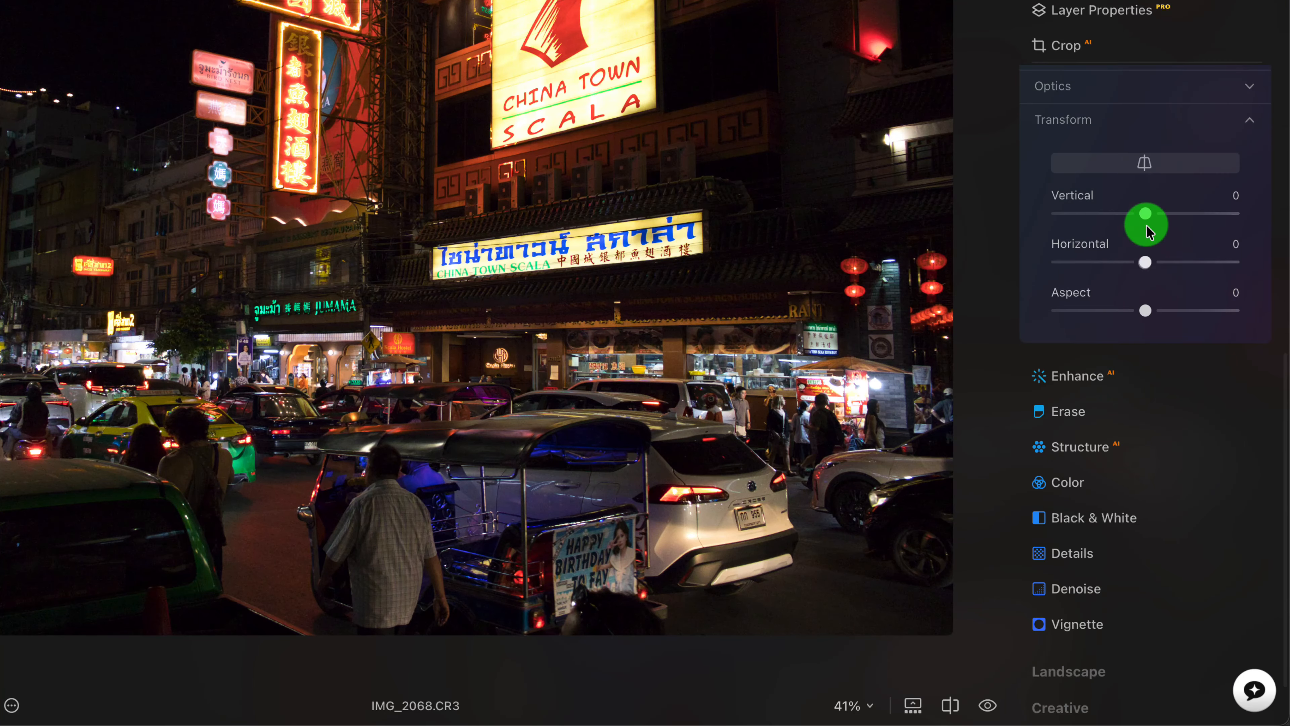
pyautogui.click(1146, 166)
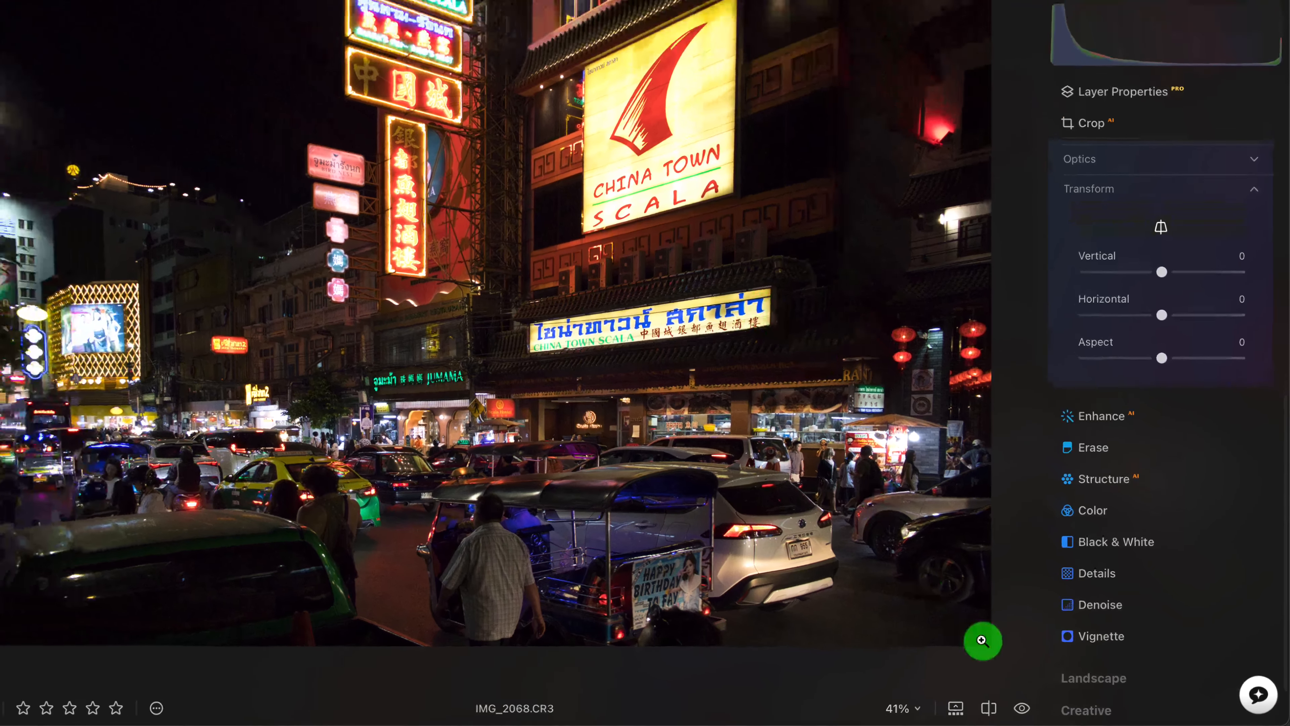
pyautogui.click(987, 705)
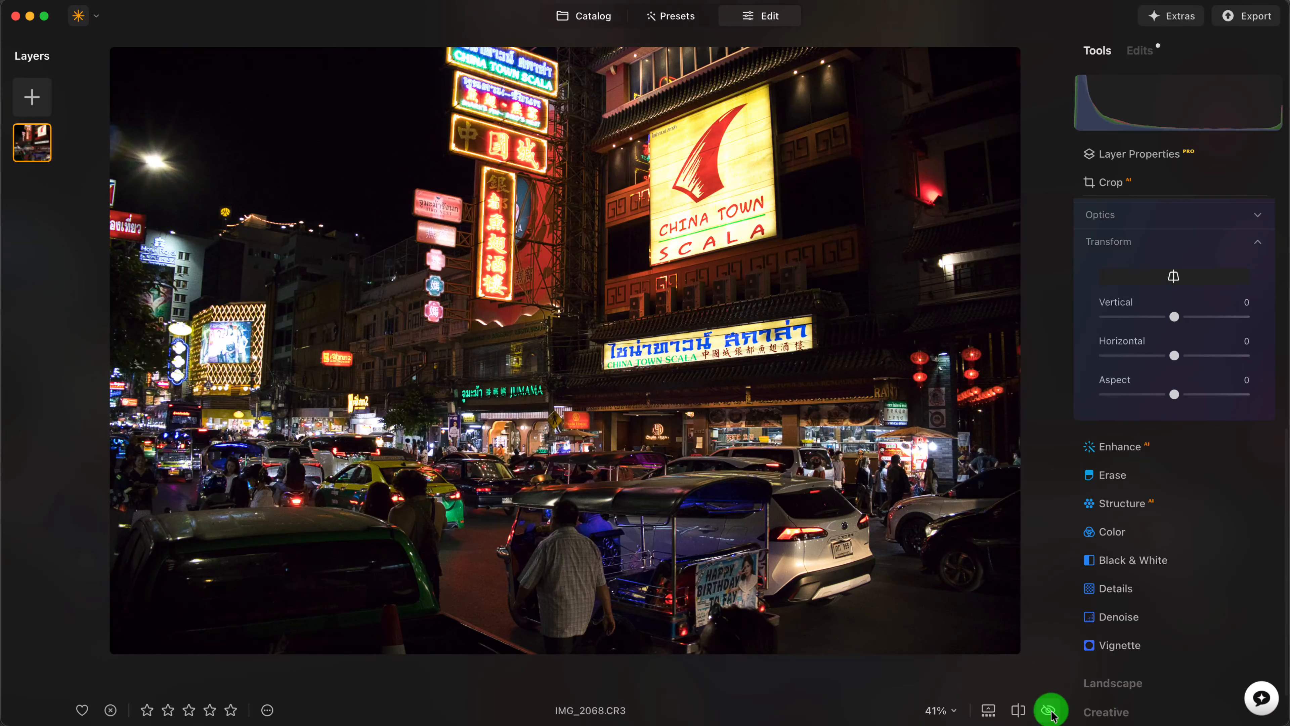
pyautogui.click(1050, 710)
# Add a radial gradient mask to the Enhance tool over the street traffic and stretch it into a wide, flat ellipse.
pyautogui.click(1112, 274)
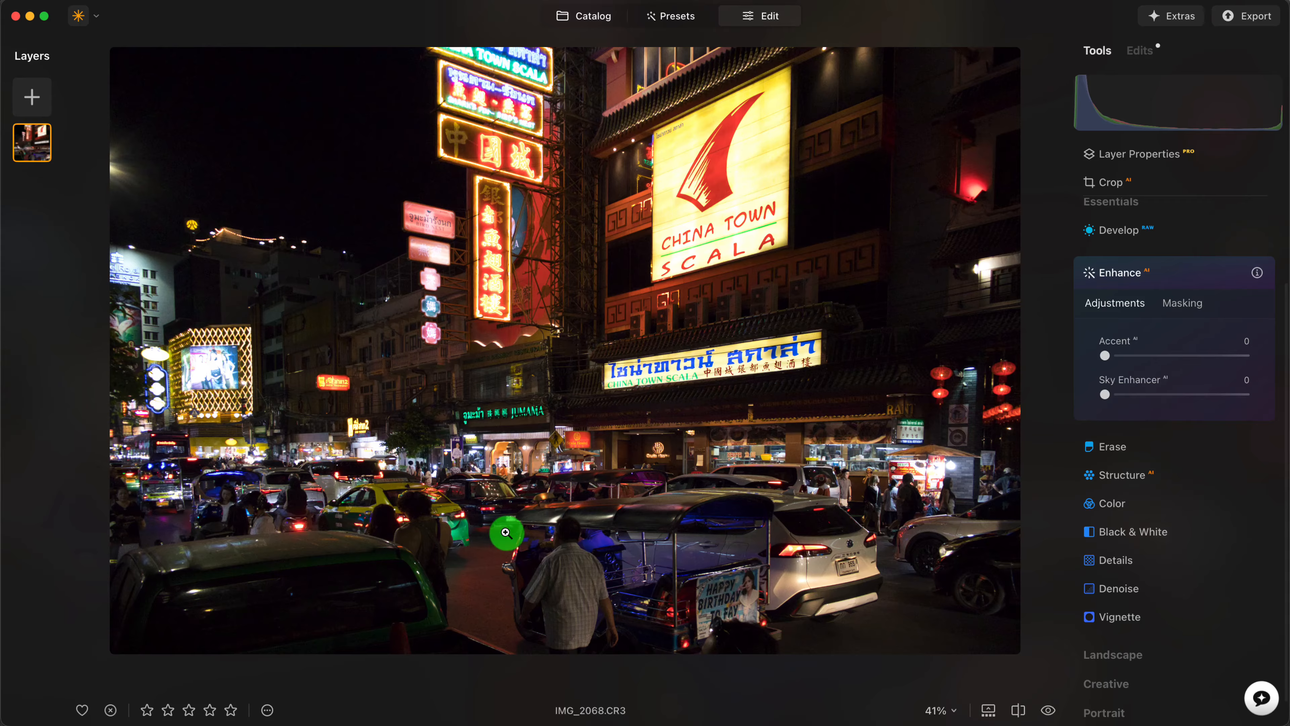
pyautogui.click(1183, 304)
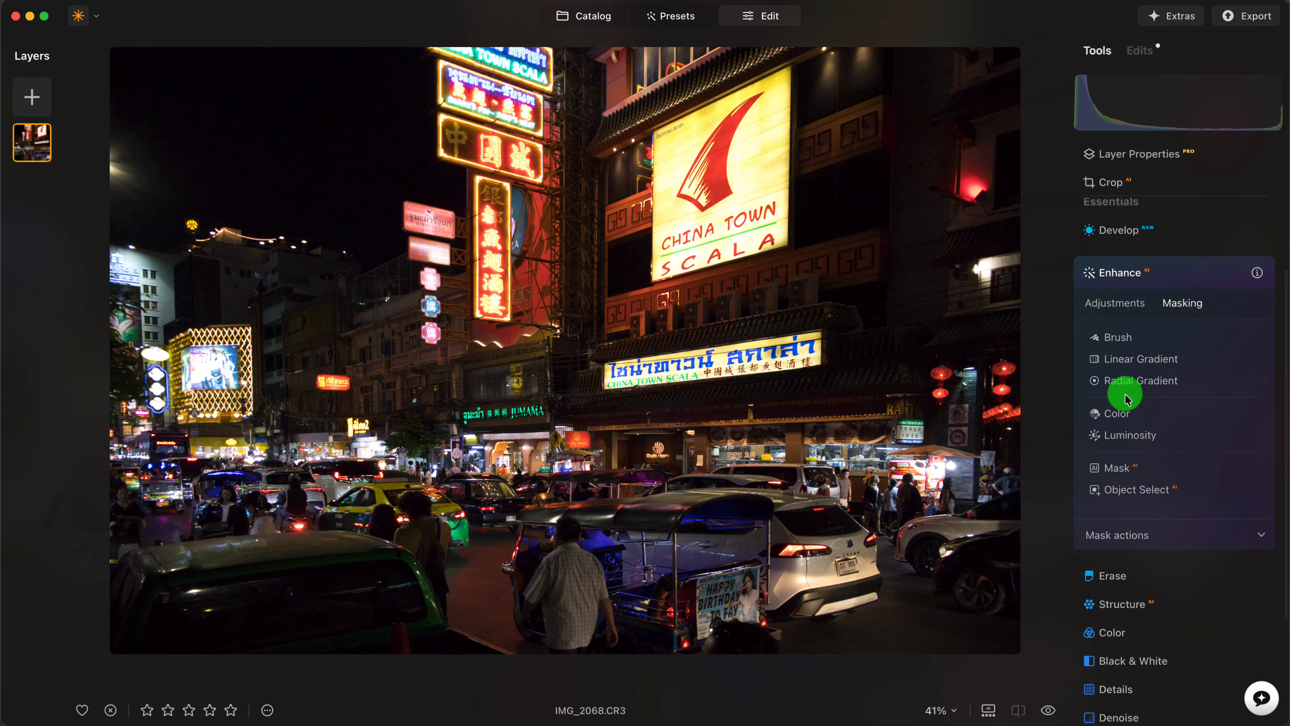
pyautogui.click(1096, 386)
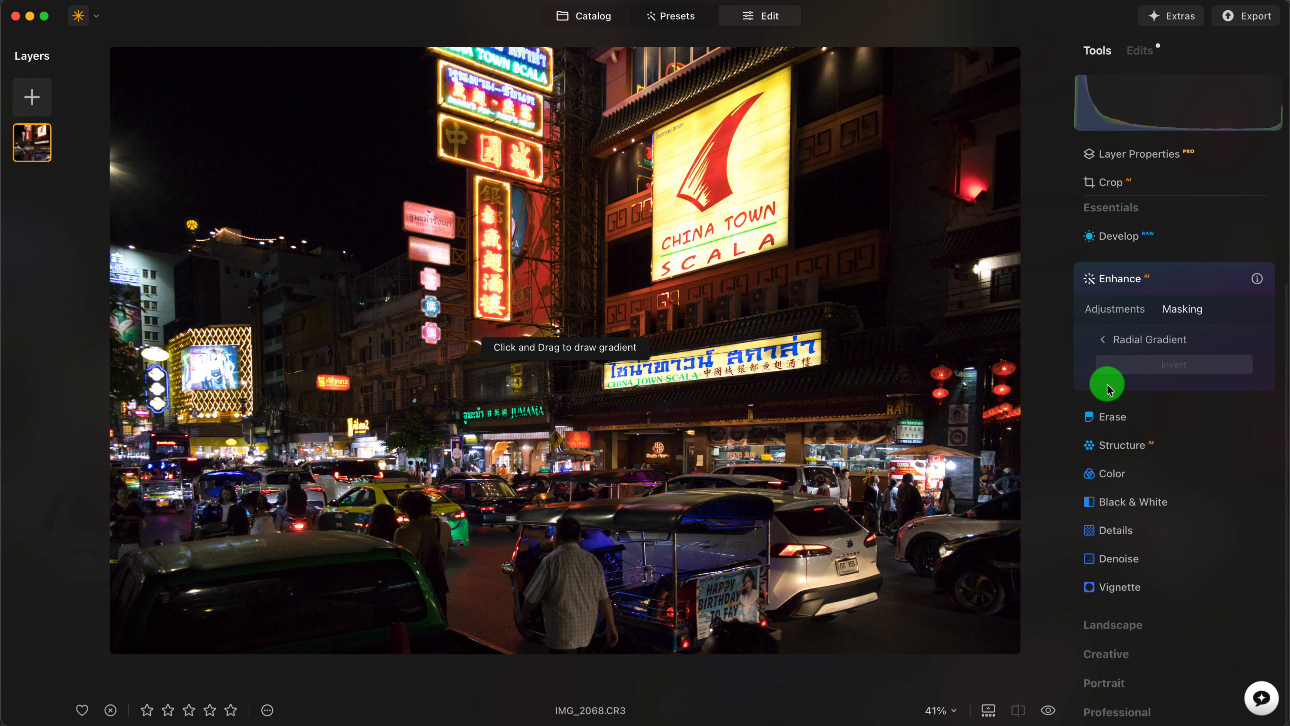
pyautogui.moveTo(476, 488); pyautogui.dragTo(535, 498)
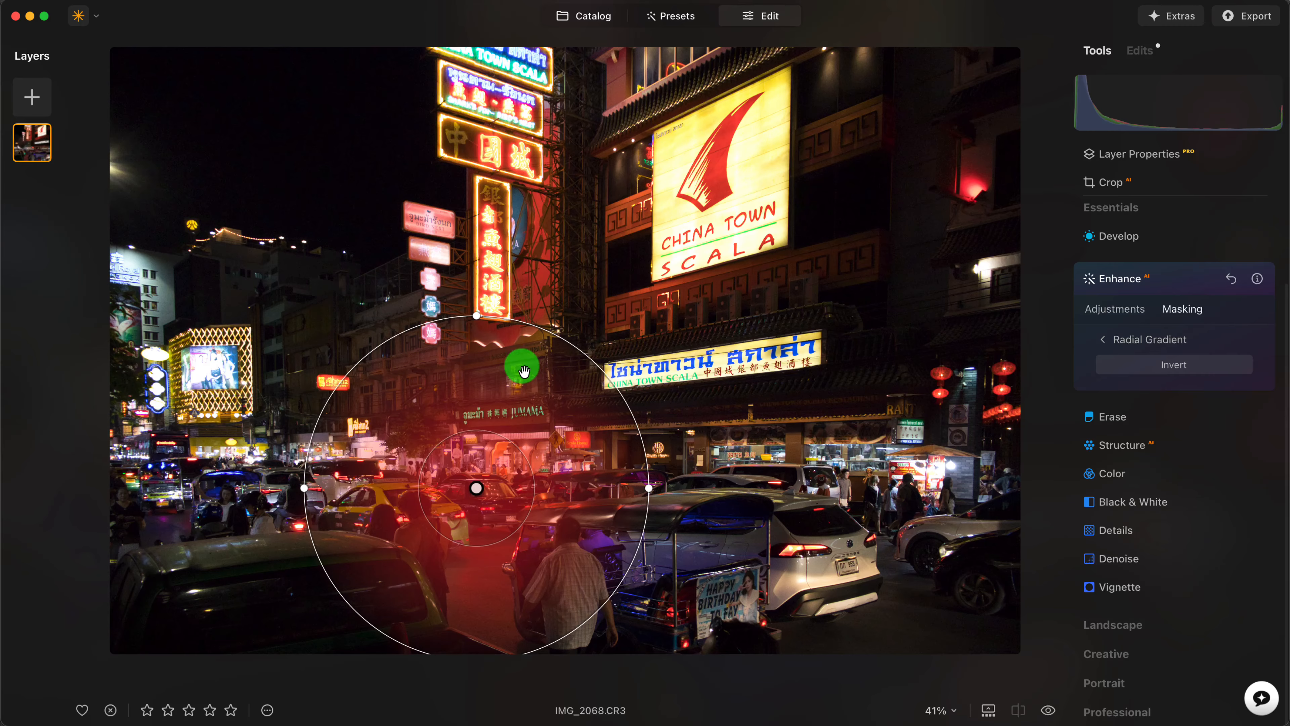
pyautogui.moveTo(476, 316); pyautogui.dragTo(477, 395)
pyautogui.moveTo(649, 489); pyautogui.dragTo(754, 500)
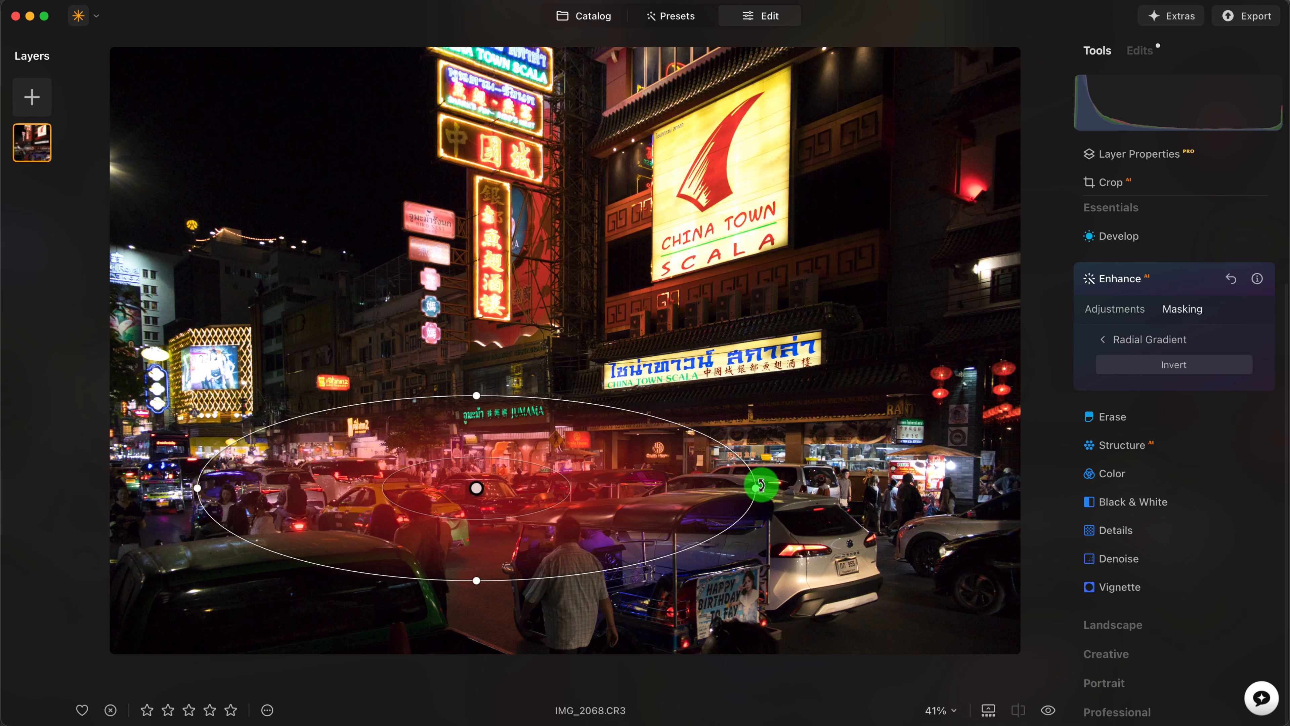
# Widen, tilt and reposition the radial gradient mask so it follows the line of vehicles across the street.
pyautogui.moveTo(487, 598); pyautogui.dragTo(469, 597)
pyautogui.moveTo(755, 537); pyautogui.dragTo(889, 528)
pyautogui.moveTo(478, 491); pyautogui.dragTo(542, 498)
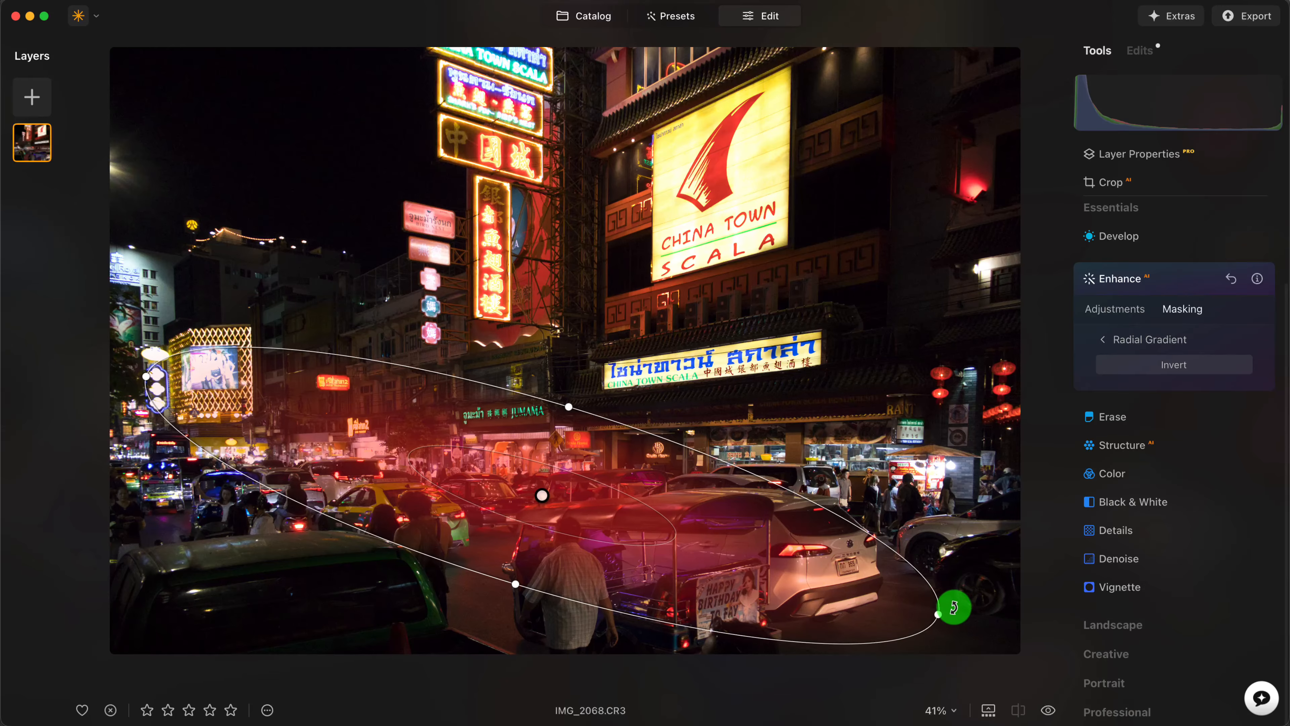
pyautogui.moveTo(938, 614); pyautogui.dragTo(948, 571)
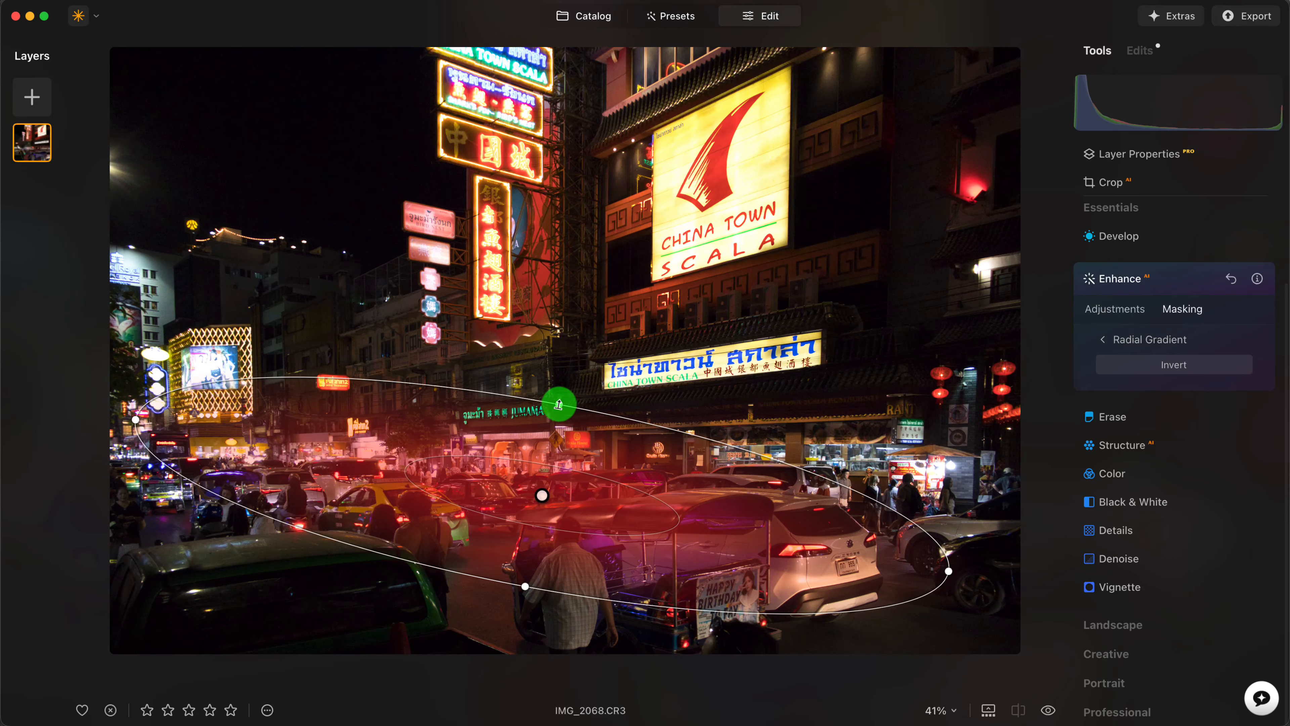
pyautogui.moveTo(555, 403); pyautogui.dragTo(579, 353)
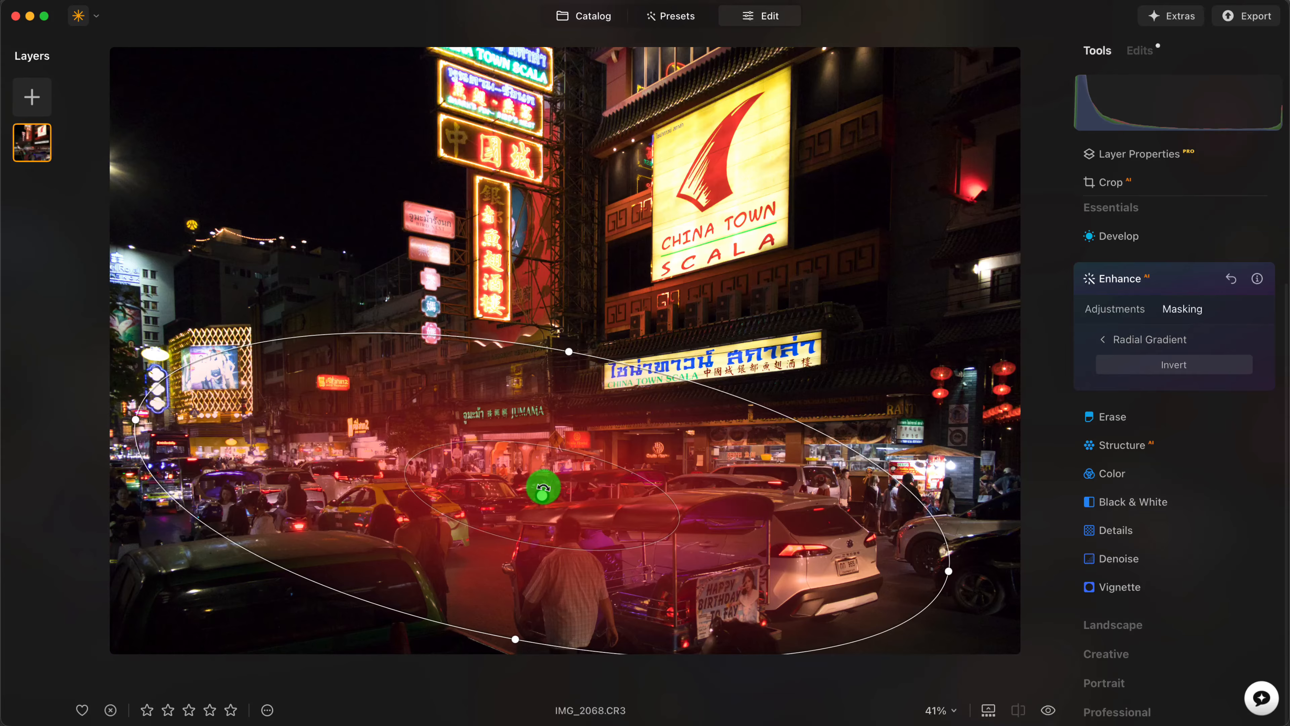
pyautogui.moveTo(541, 506); pyautogui.dragTo(565, 496)
pyautogui.moveTo(1004, 617); pyautogui.dragTo(975, 537)
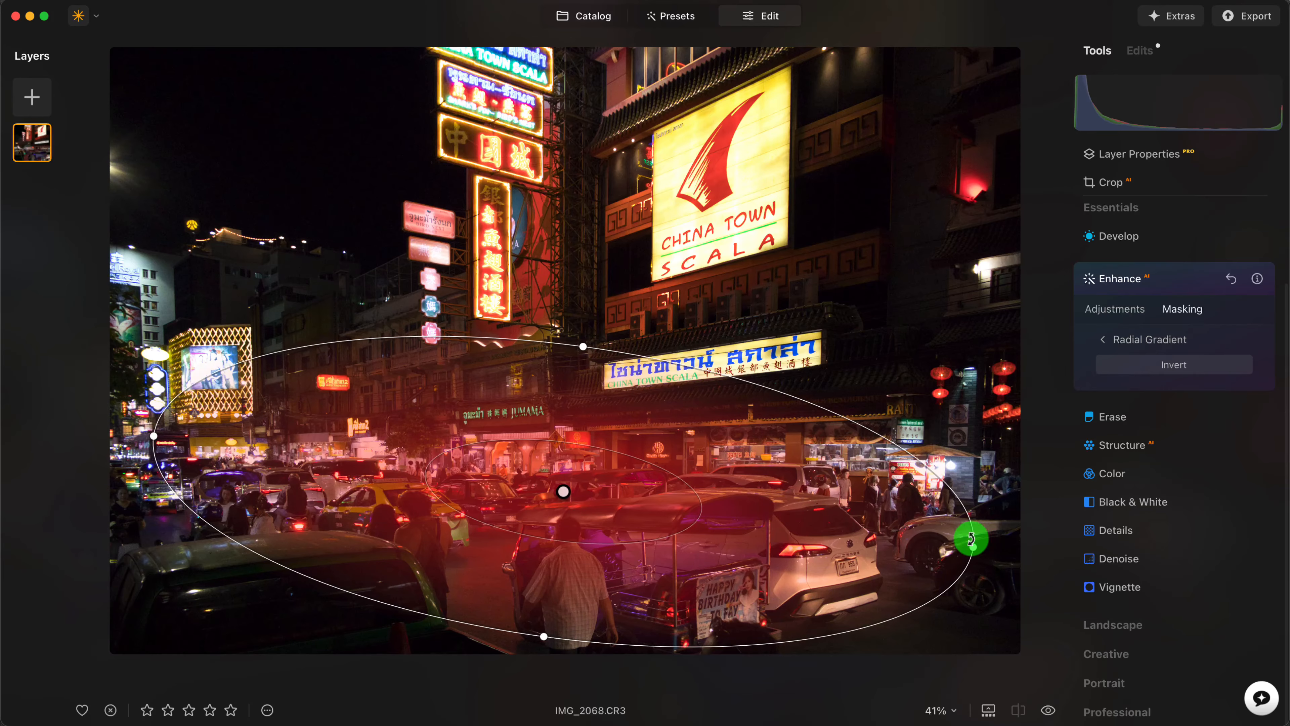
pyautogui.moveTo(564, 497); pyautogui.dragTo(546, 501)
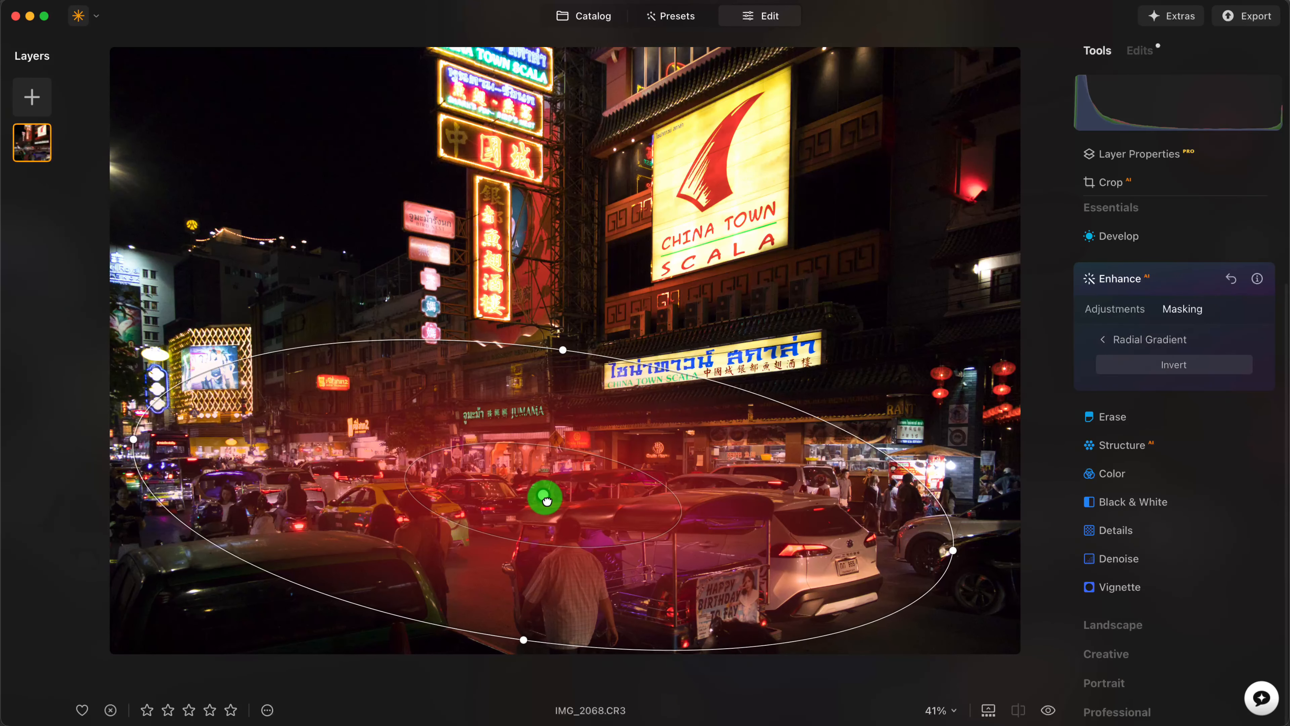
pyautogui.moveTo(526, 637); pyautogui.dragTo(534, 612)
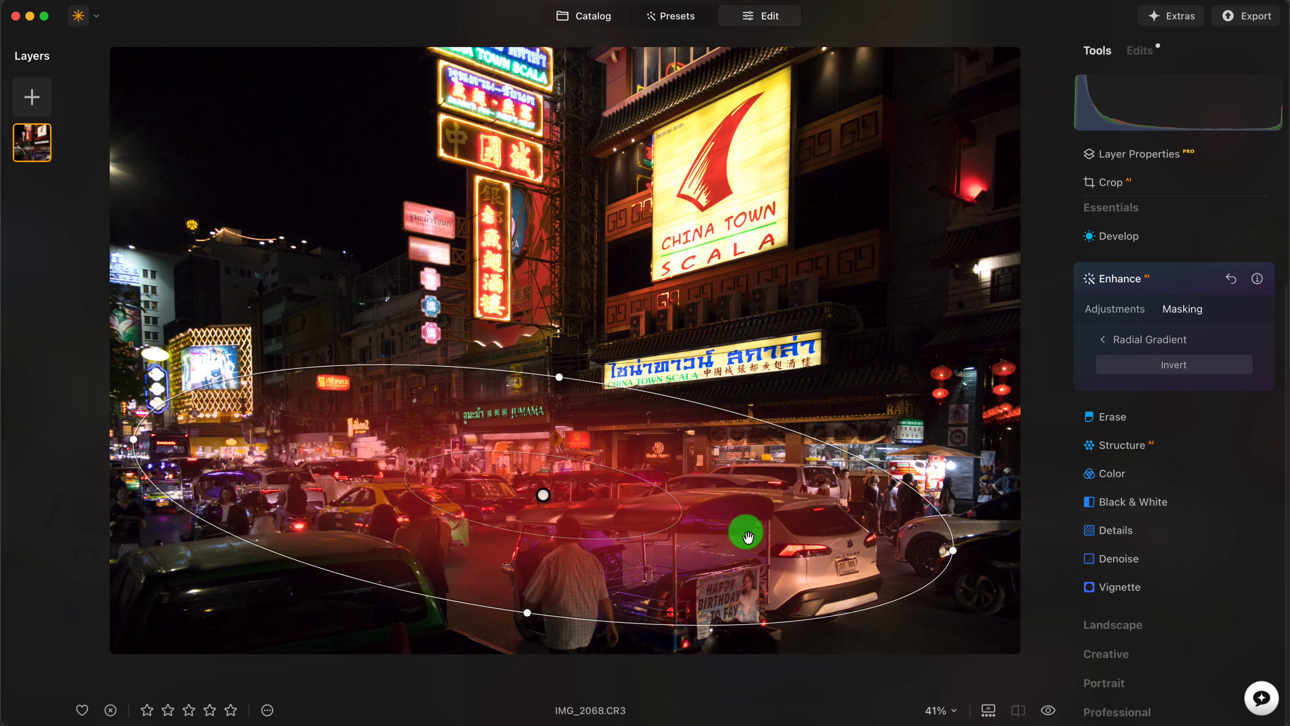
# Set the Enhance tool's Accent to 80 within the mask and compare the photo with and without the effect.
pyautogui.click(1099, 316)
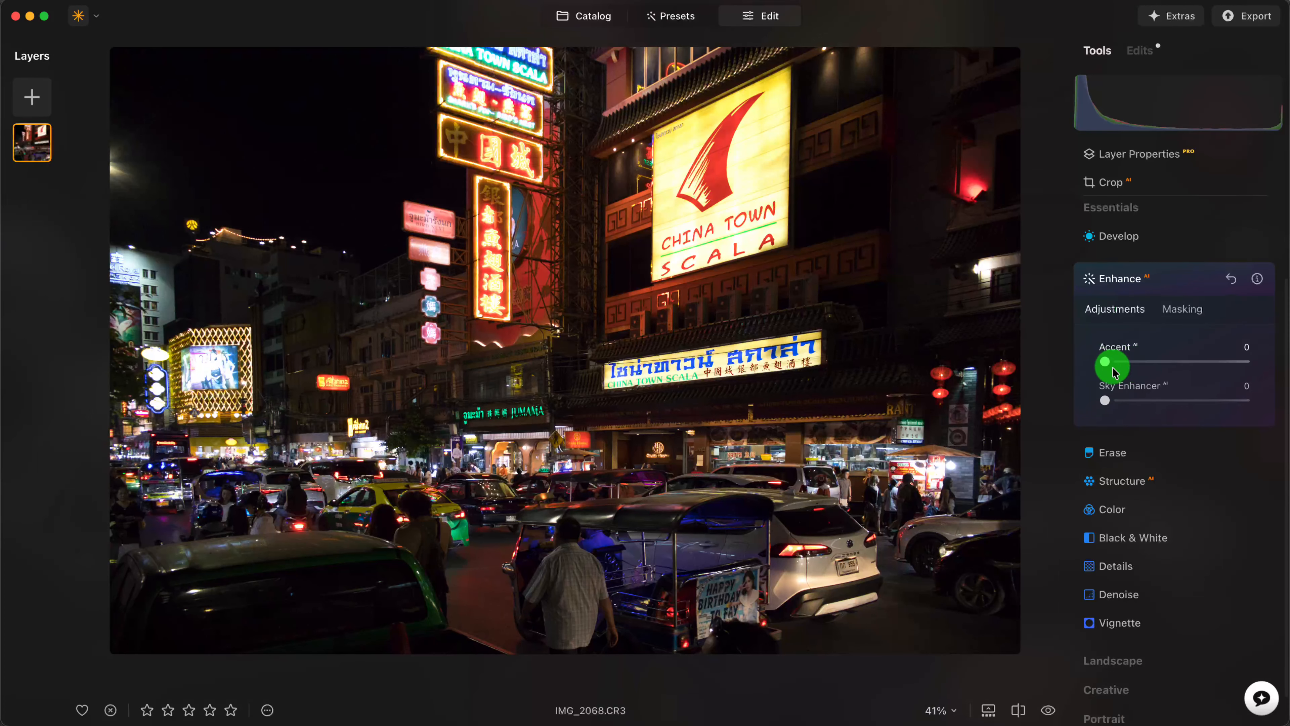
pyautogui.moveTo(1107, 365); pyautogui.dragTo(1192, 365)
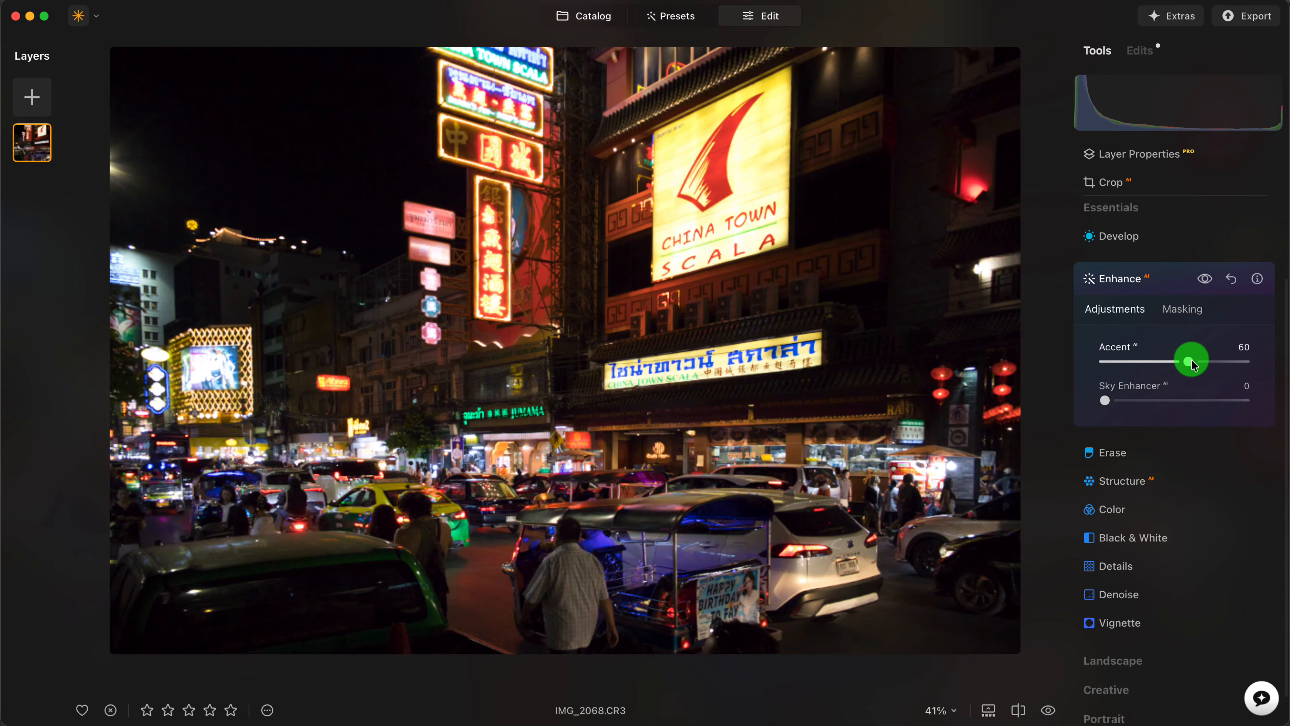
pyautogui.click(1208, 283)
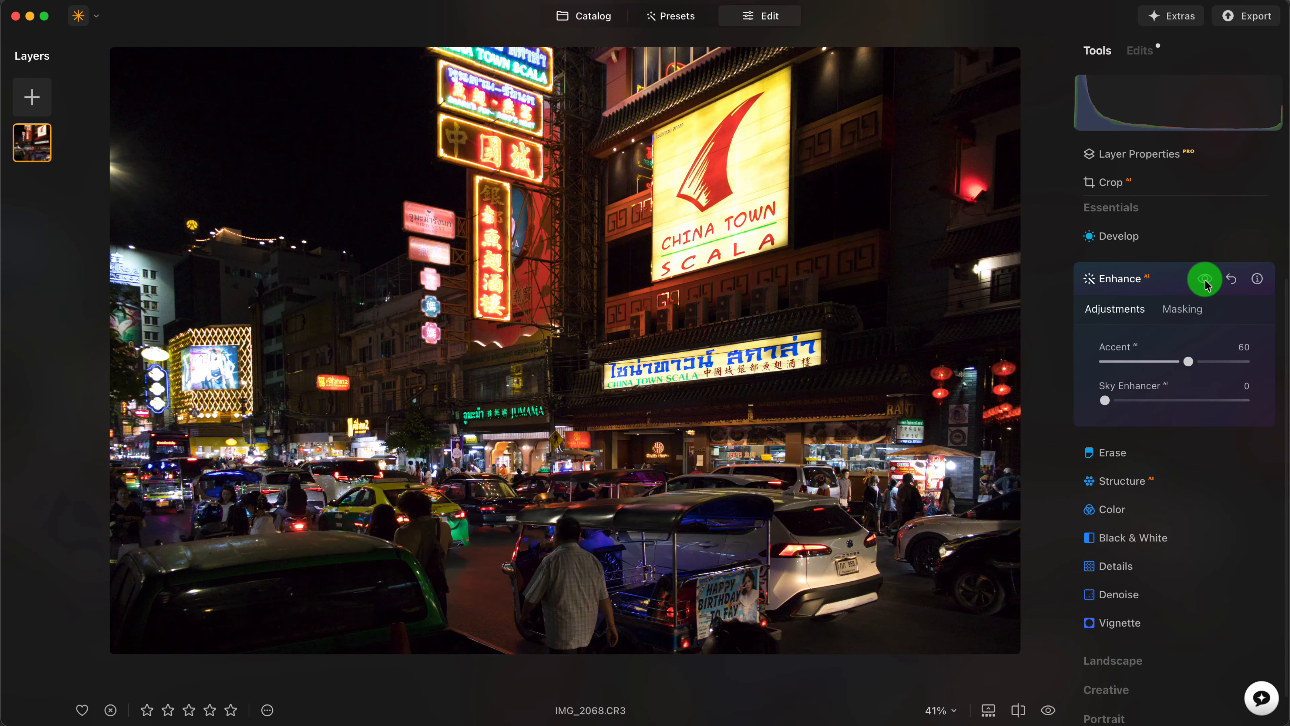
pyautogui.moveTo(1188, 361); pyautogui.dragTo(1216, 364)
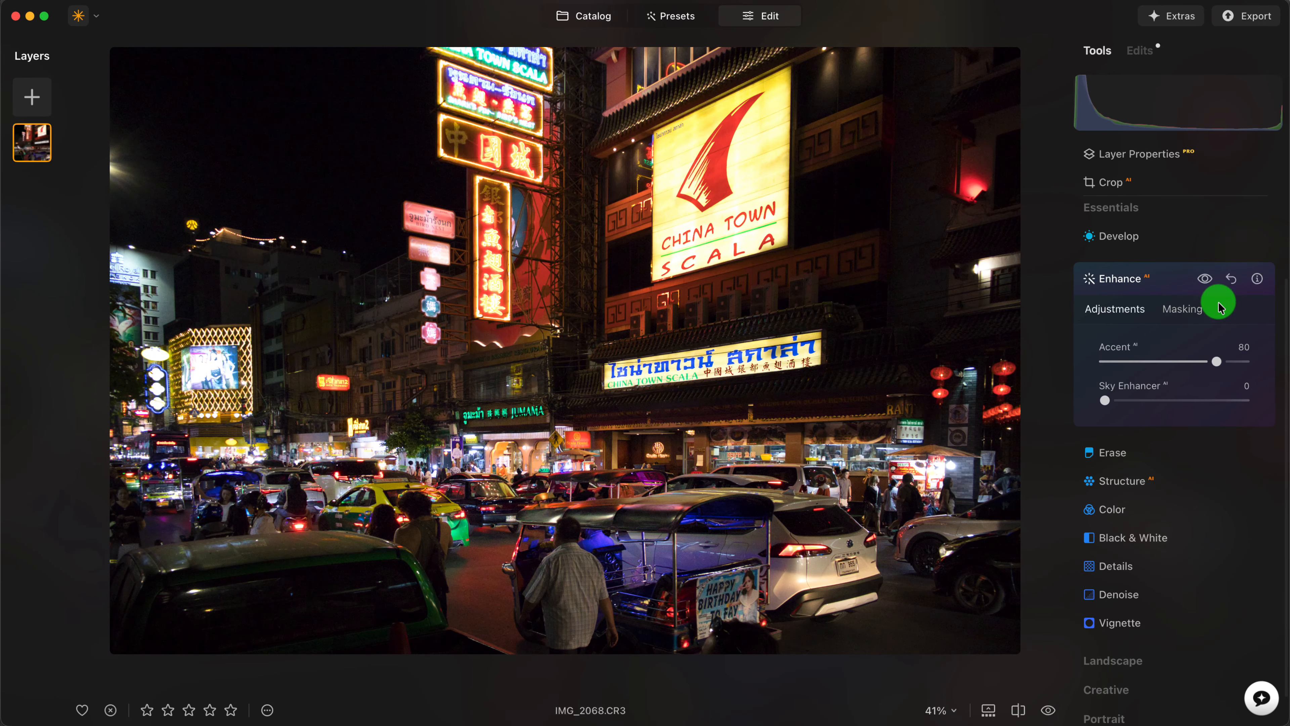
pyautogui.click(1207, 280)
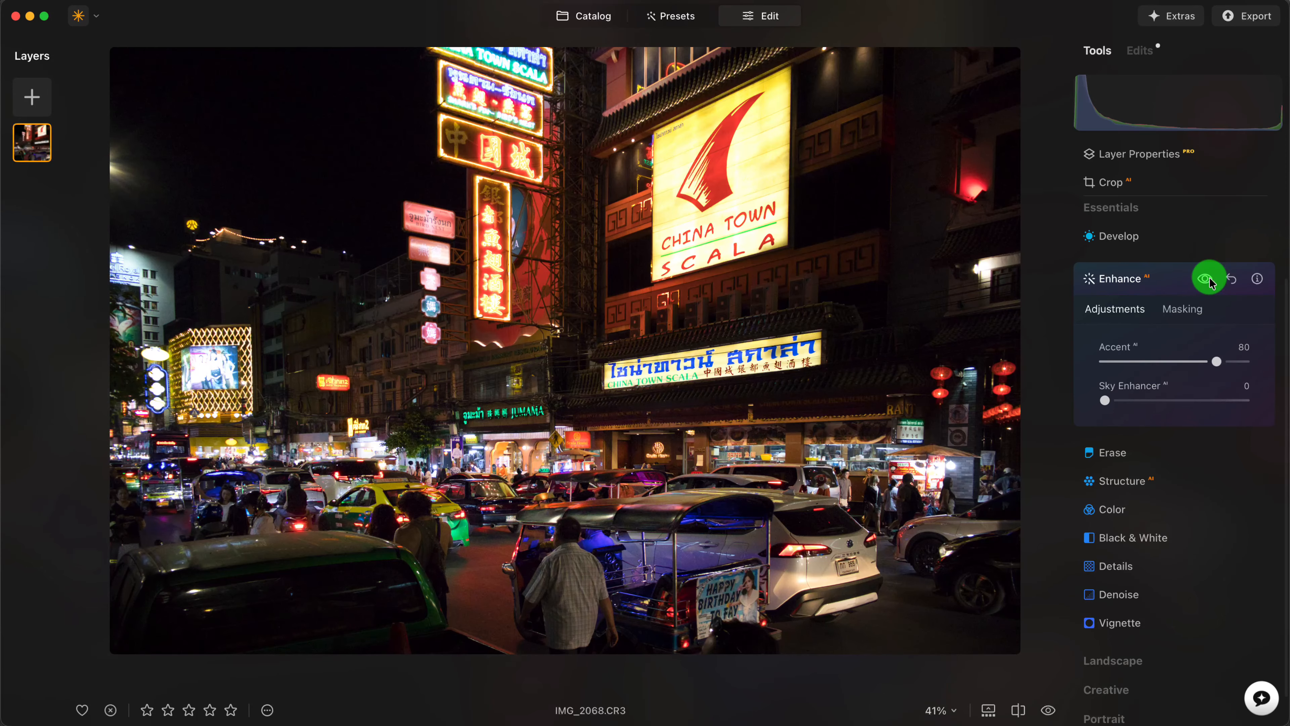
pyautogui.click(1207, 280)
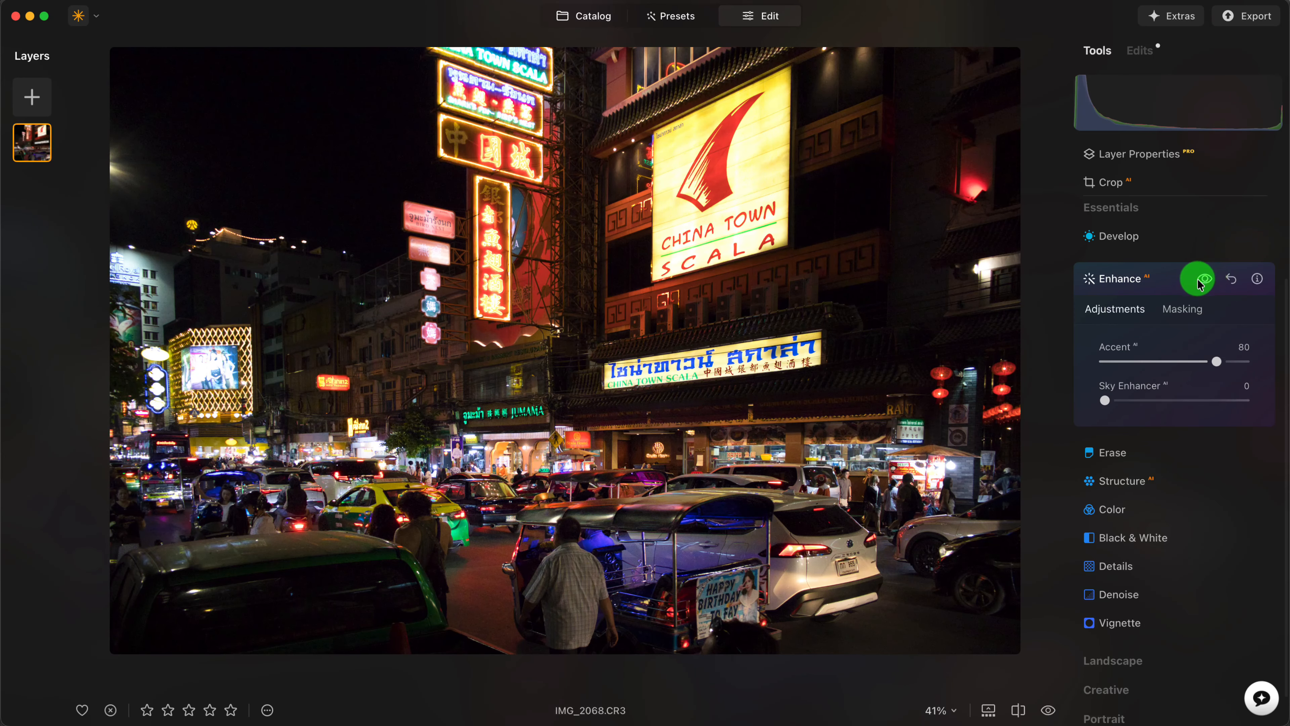
pyautogui.click(1163, 278)
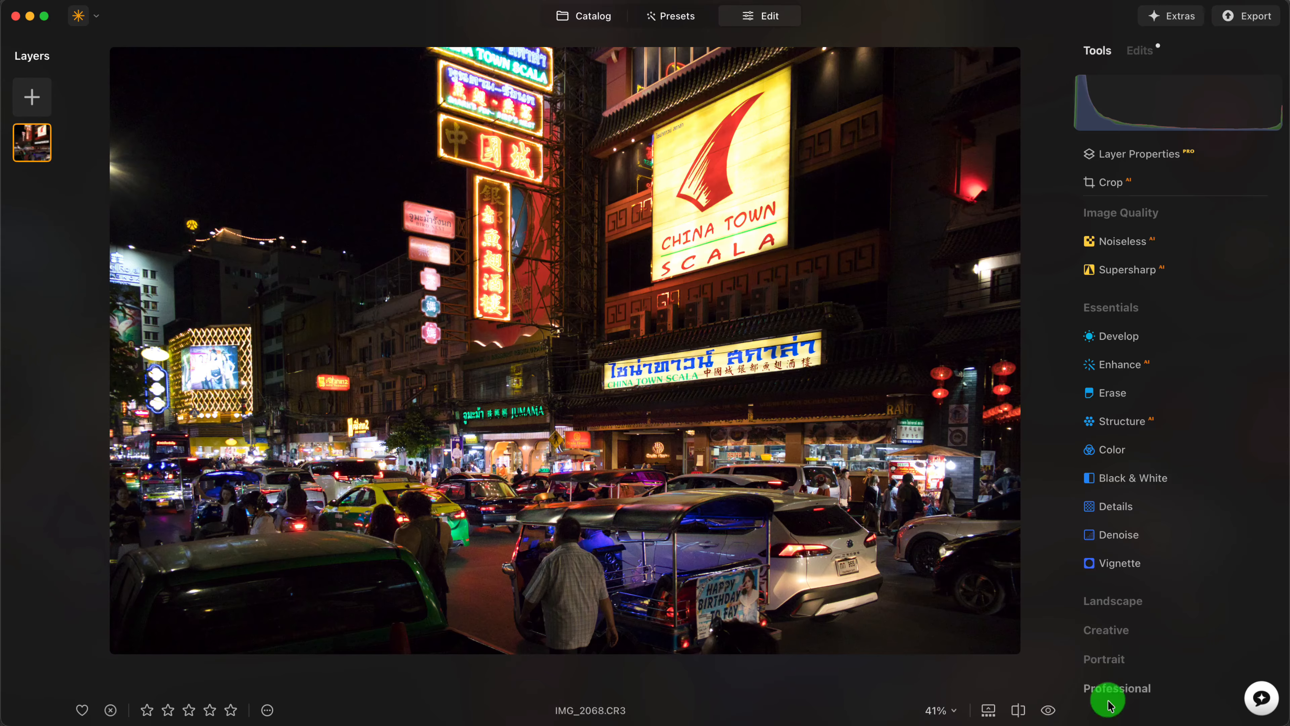
# Apply the Mystical creative effect to the photo with an Amount of 100.
pyautogui.click(1112, 631)
pyautogui.scroll(-6, 1143, 559)
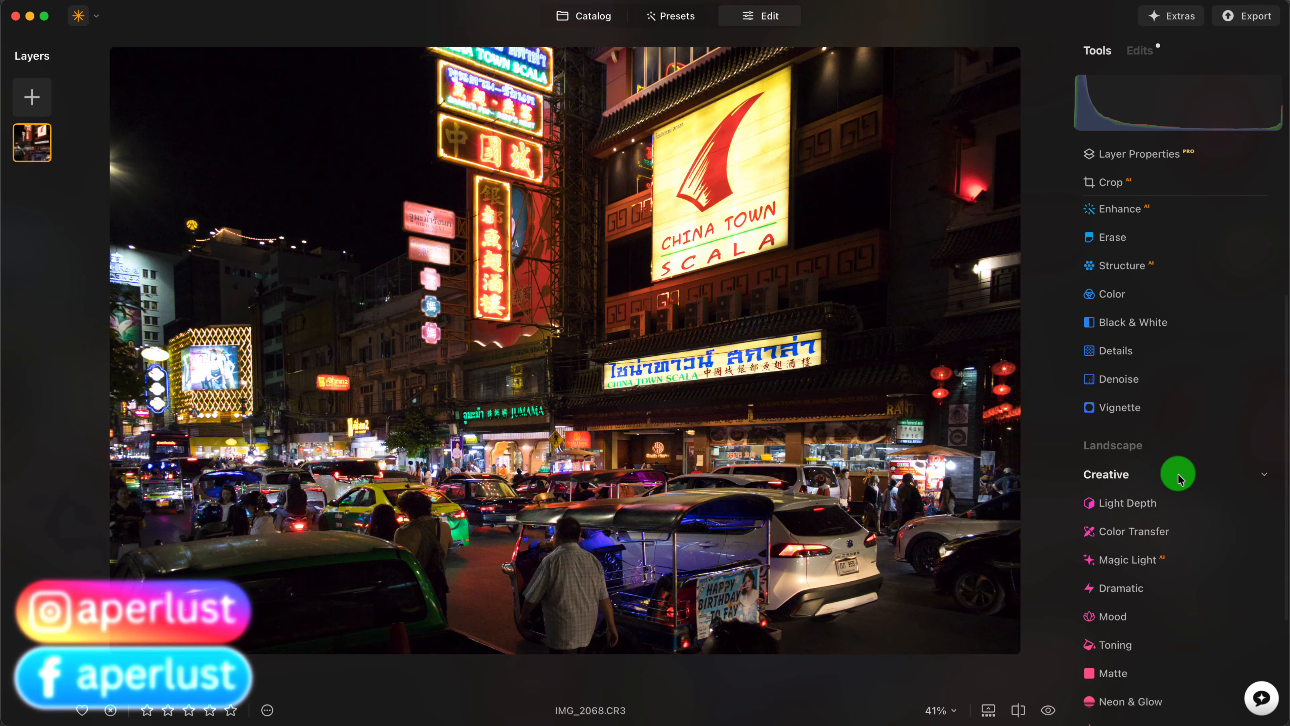
pyautogui.scroll(-1, 1180, 478)
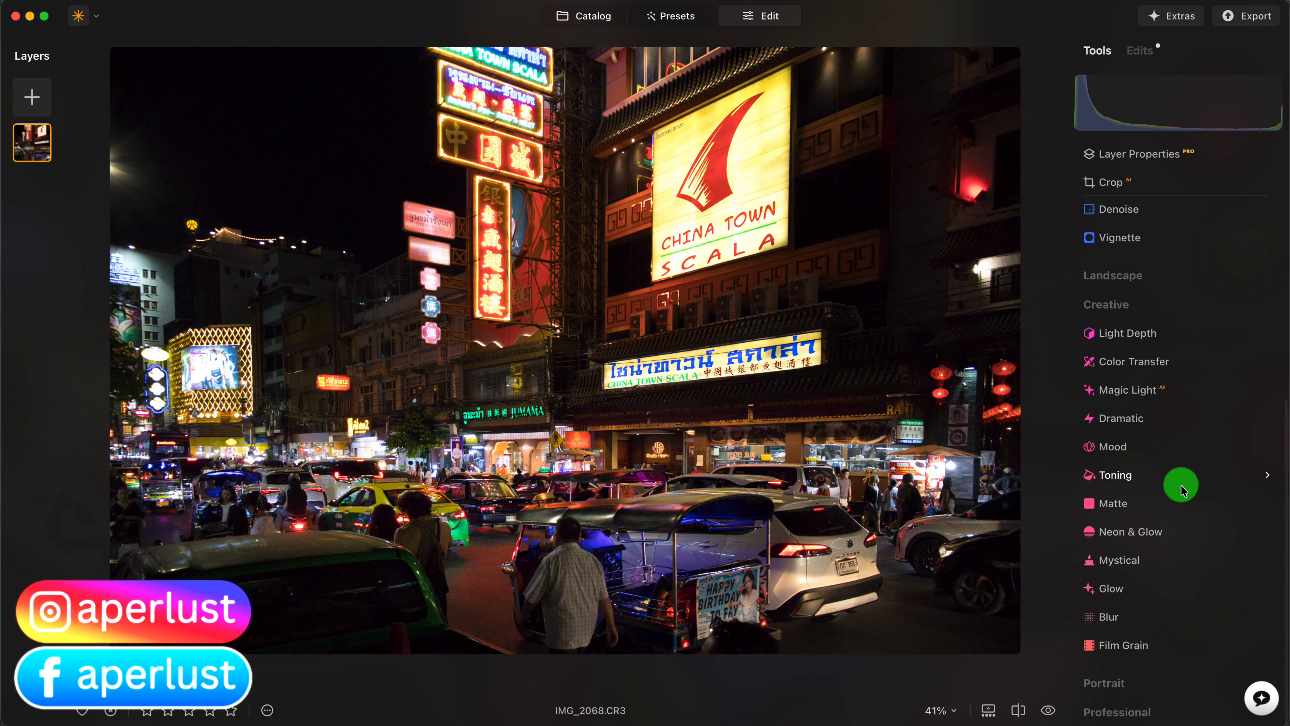
pyautogui.click(1119, 559)
pyautogui.moveTo(1172, 382); pyautogui.dragTo(1205, 390)
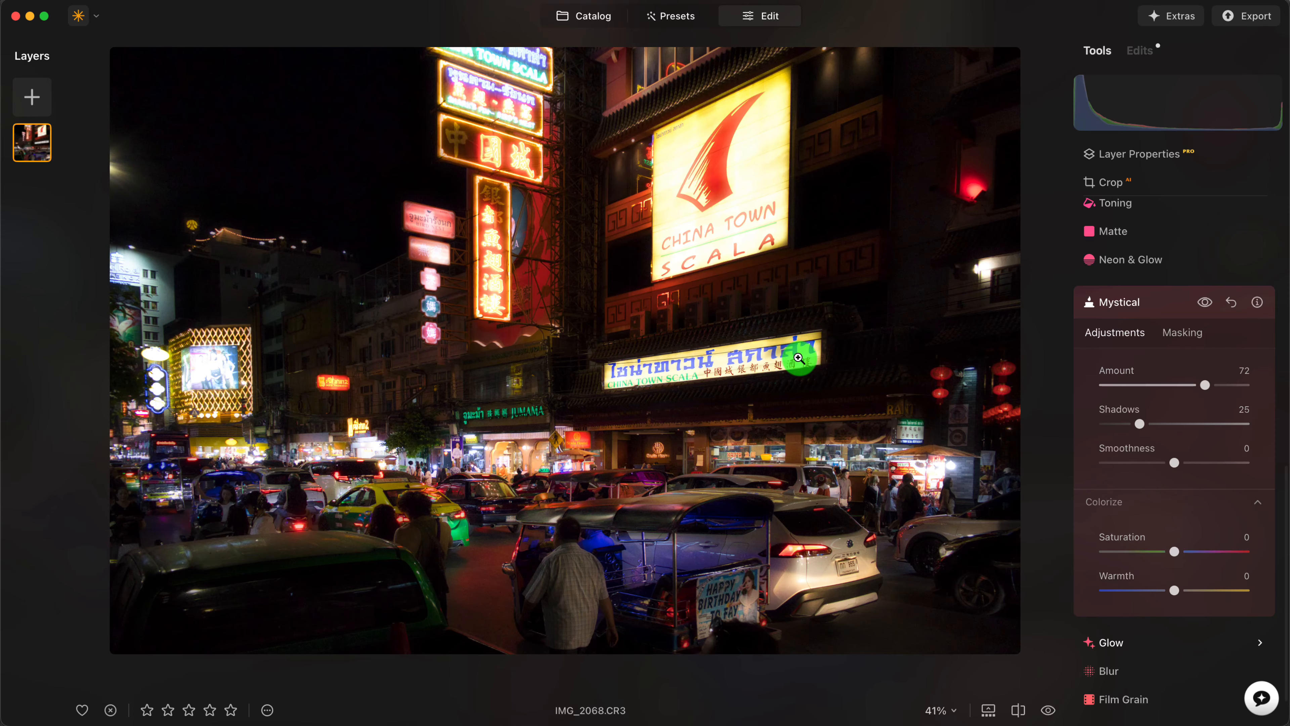
pyautogui.moveTo(1204, 385); pyautogui.dragTo(1243, 384)
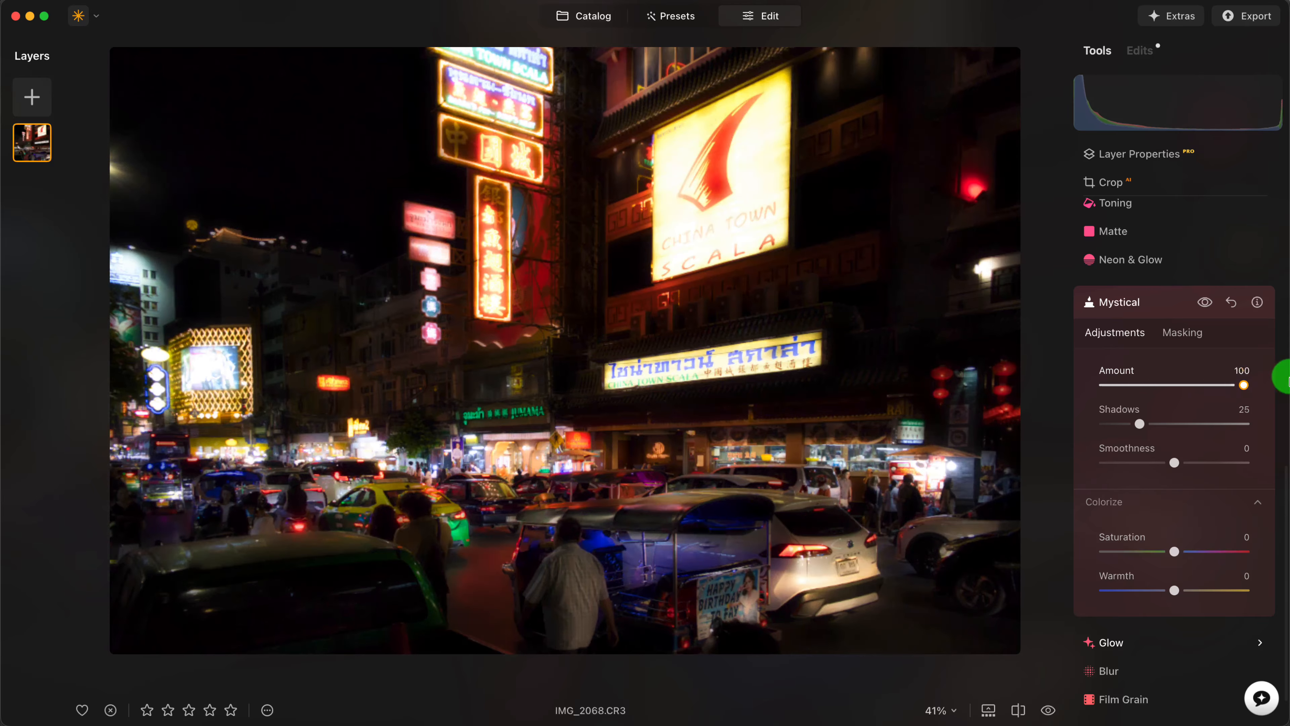
pyautogui.moveTo(1242, 384); pyautogui.dragTo(1285, 381)
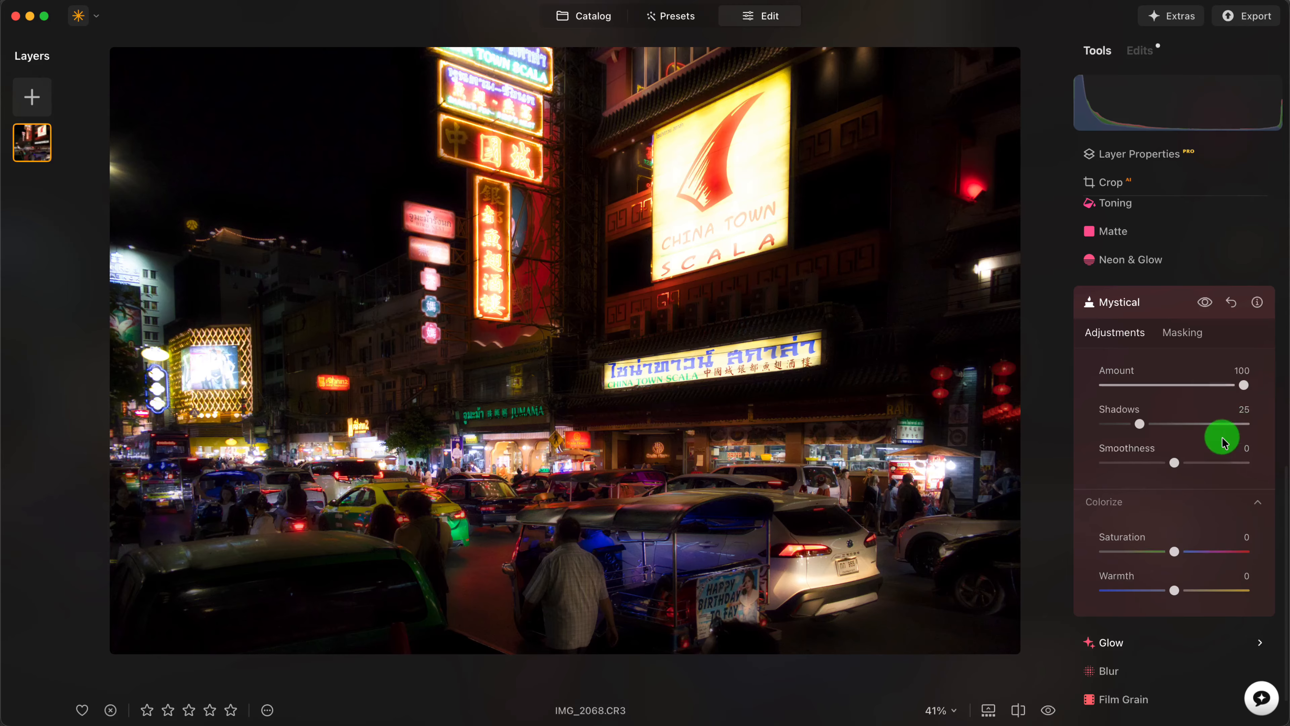
# Set the Mystical effect's Shadows to 15 and Saturation to 31, and lower its Amount slightly.
pyautogui.scroll(-1, 1221, 485)
pyautogui.scroll(-1, 1221, 485)
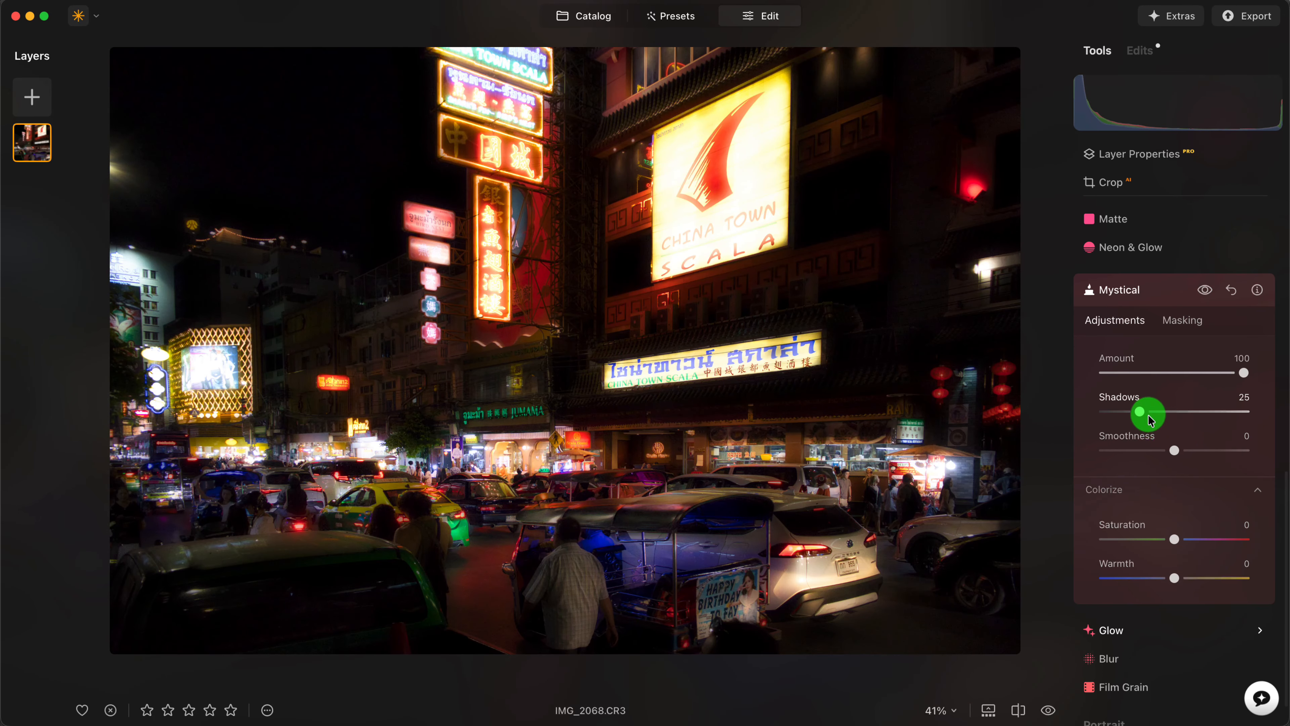
pyautogui.moveTo(1141, 414)
pyautogui.mouseDown()
pyautogui.moveTo(1097, 414)
pyautogui.moveTo(1126, 411)
pyautogui.mouseUp()
pyautogui.moveTo(1173, 539); pyautogui.dragTo(1203, 543)
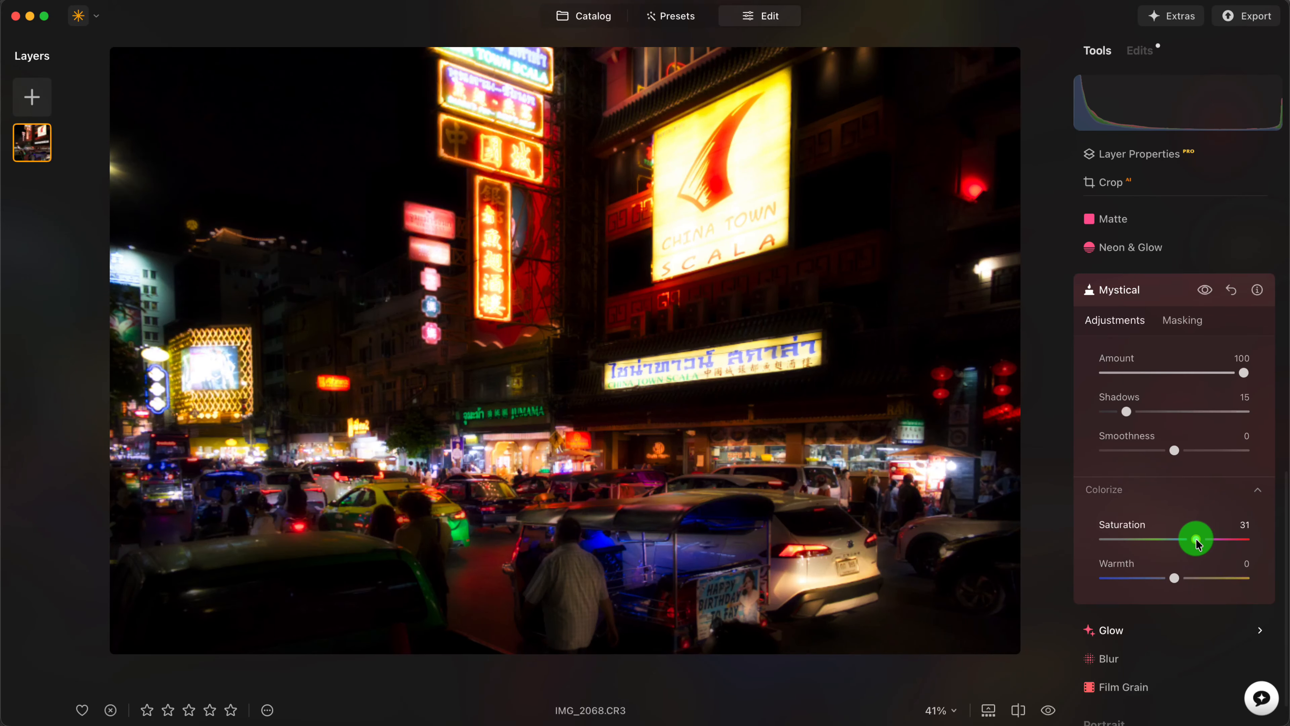
pyautogui.moveTo(1243, 373)
pyautogui.mouseDown()
pyautogui.moveTo(1160, 375)
pyautogui.moveTo(1241, 379)
pyautogui.moveTo(1226, 378)
pyautogui.mouseUp()
pyautogui.click(1169, 290)
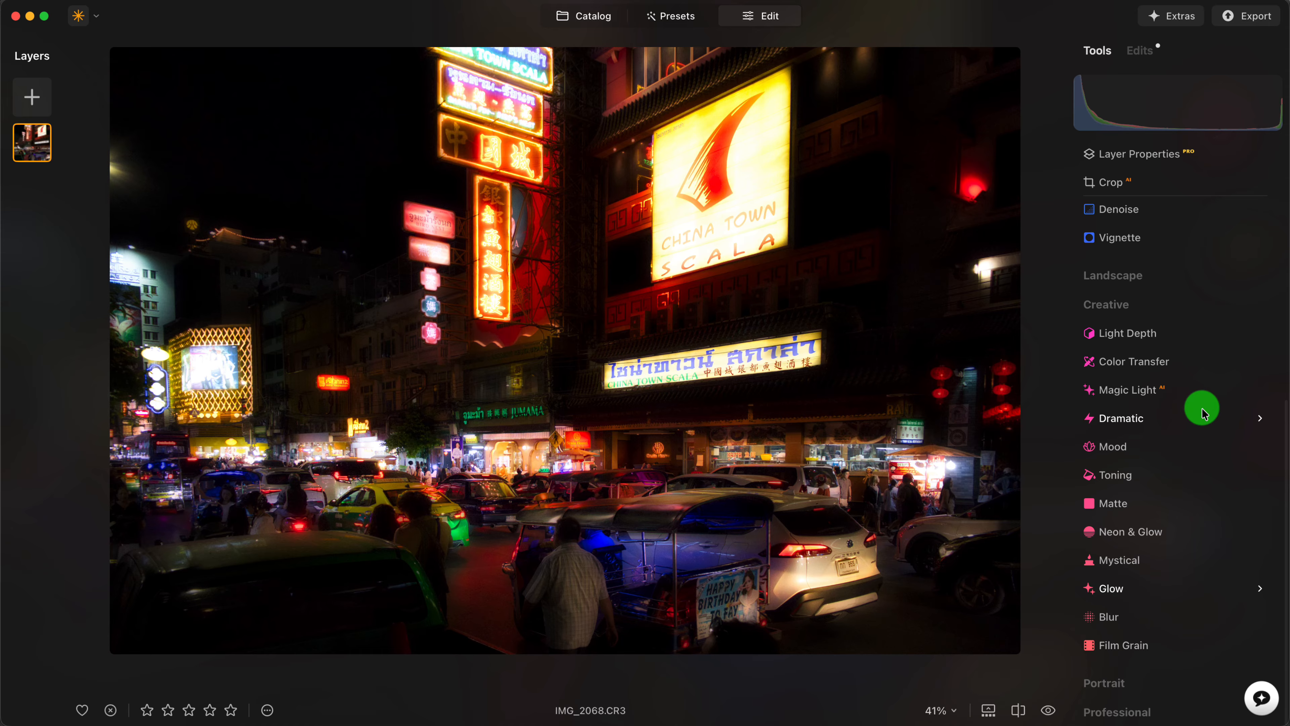
pyautogui.click(1206, 304)
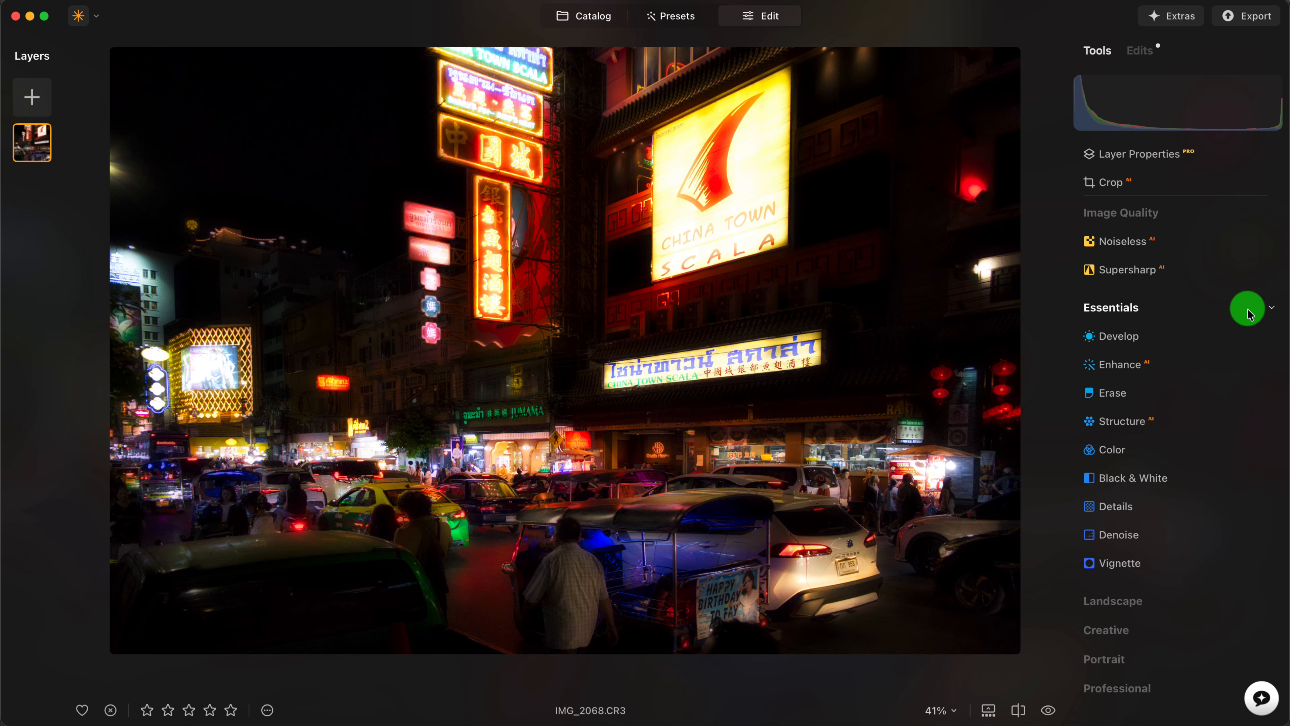
# Using the Color Harmony tool, set the Color Balance Cyan-Red value for the Shadows to -50.
pyautogui.click(1249, 313)
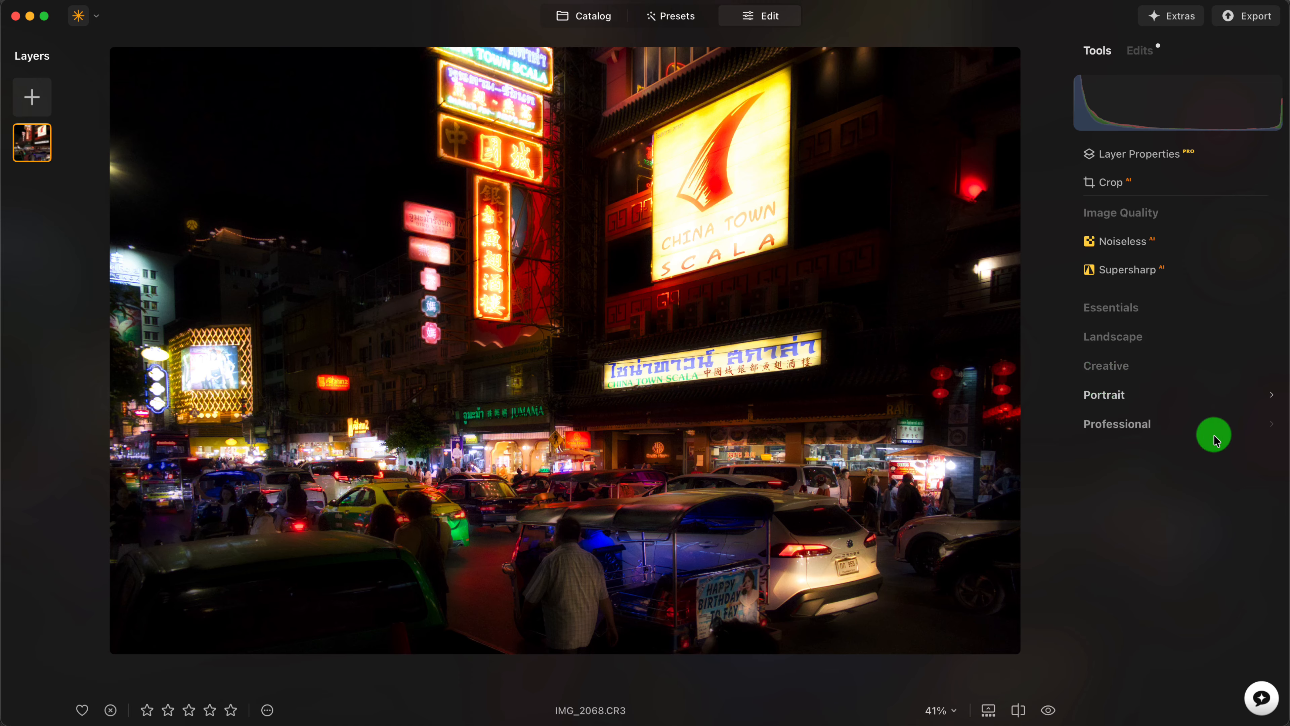
pyautogui.click(1168, 425)
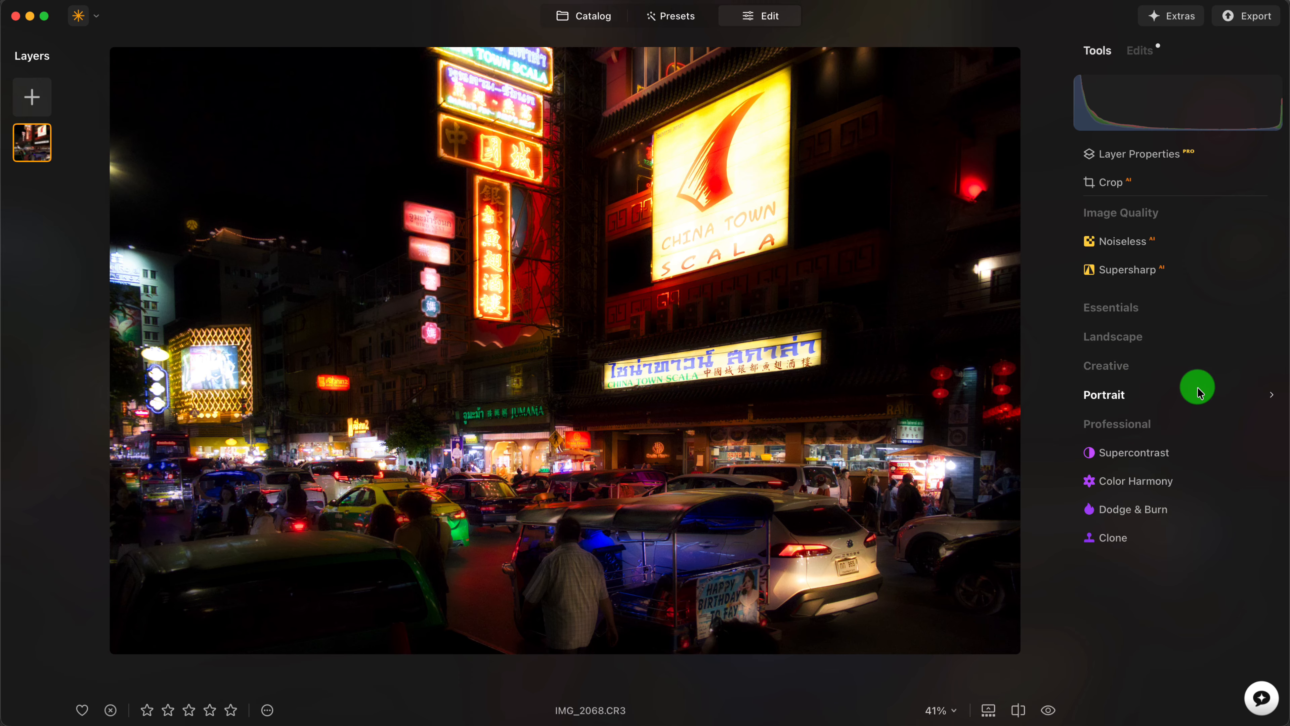
pyautogui.click(1174, 481)
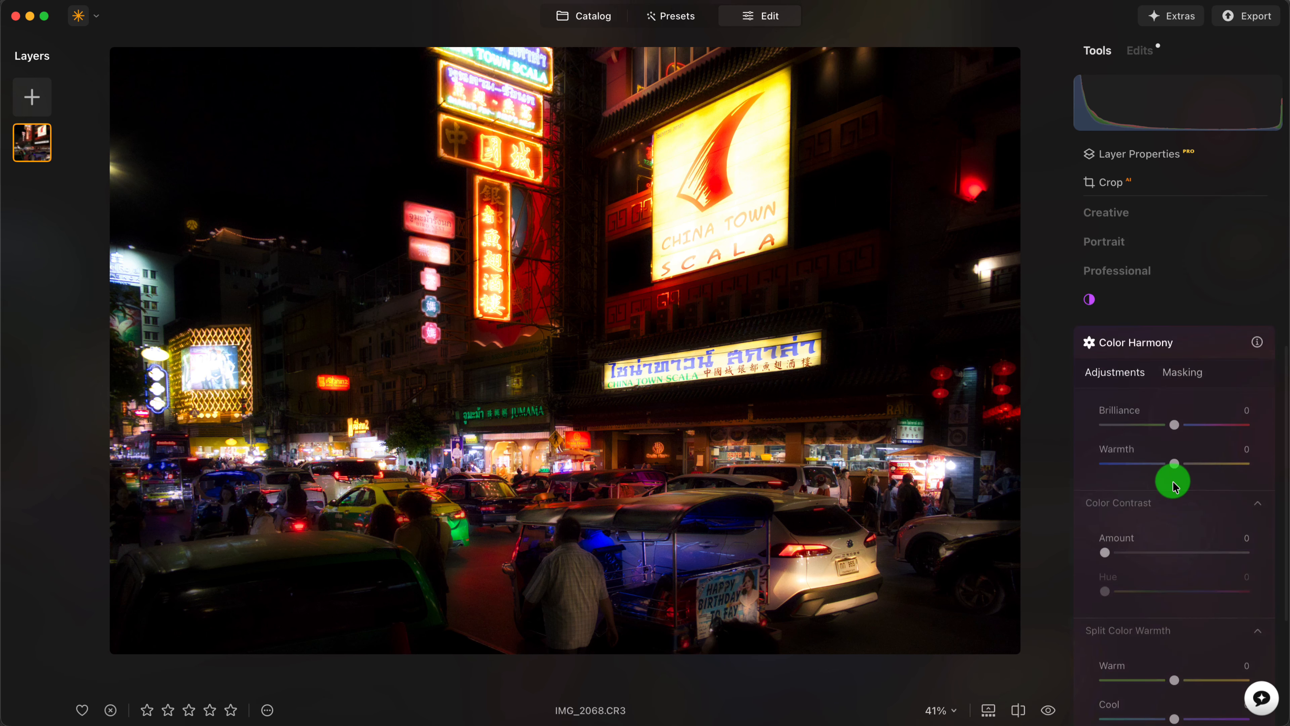
pyautogui.scroll(-2, 1199, 460)
pyautogui.scroll(-6, 1200, 459)
pyautogui.click(1173, 466)
pyautogui.click(1112, 439)
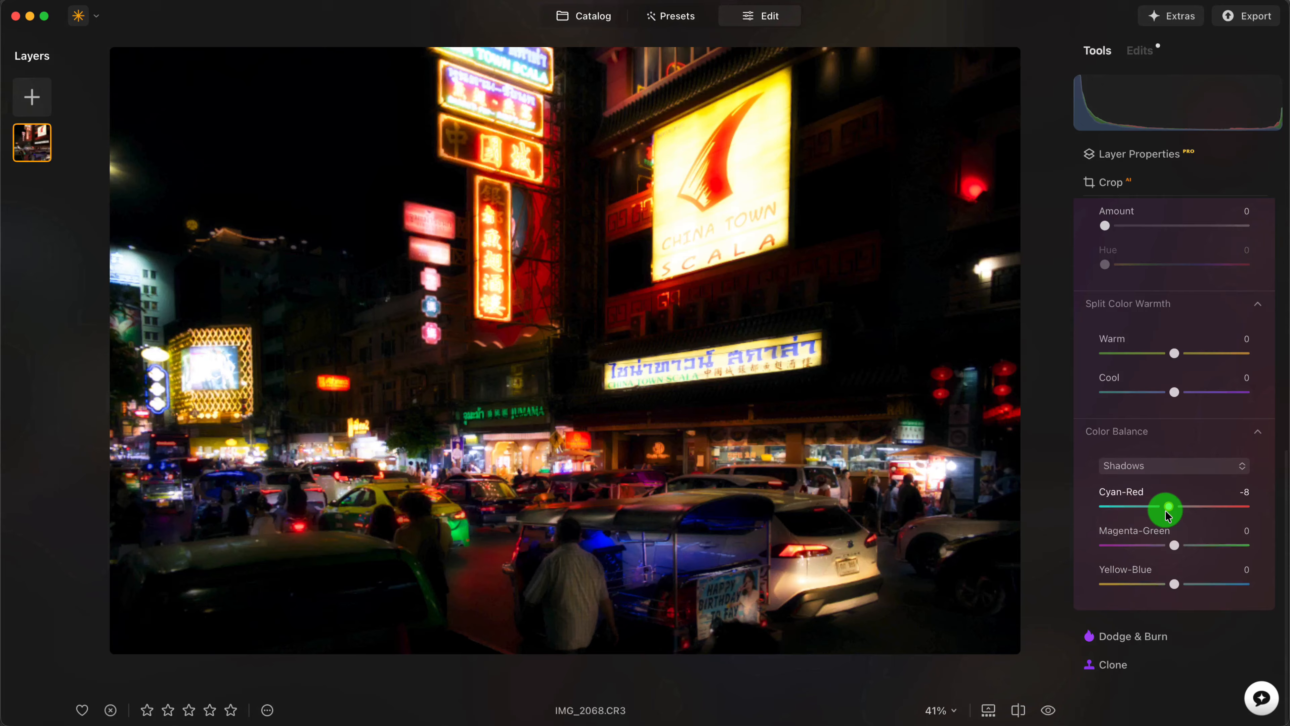
pyautogui.moveTo(1169, 508); pyautogui.dragTo(1140, 515)
pyautogui.click(1236, 498)
# Collapse the Color Contrast and Split Color Warmth sections and compare the photo with and without Color Harmony.
pyautogui.scroll(5, 1221, 305)
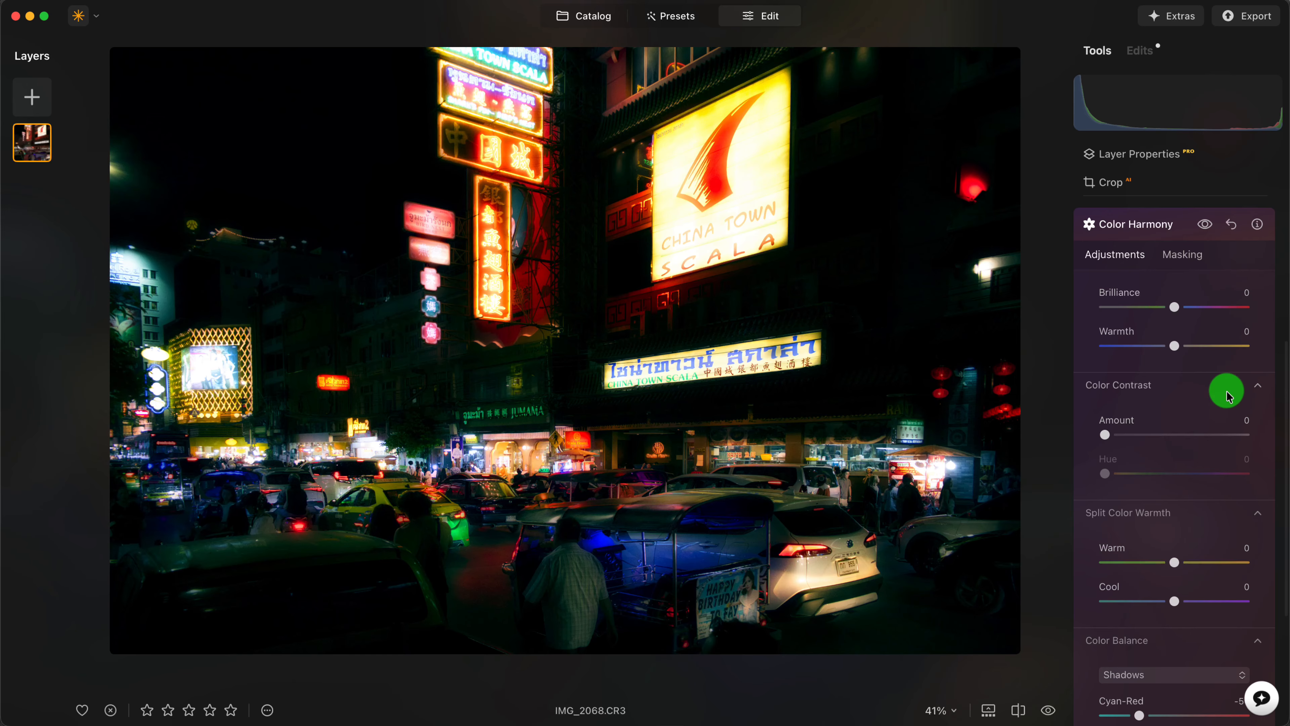
pyautogui.click(1256, 387)
pyautogui.click(1256, 406)
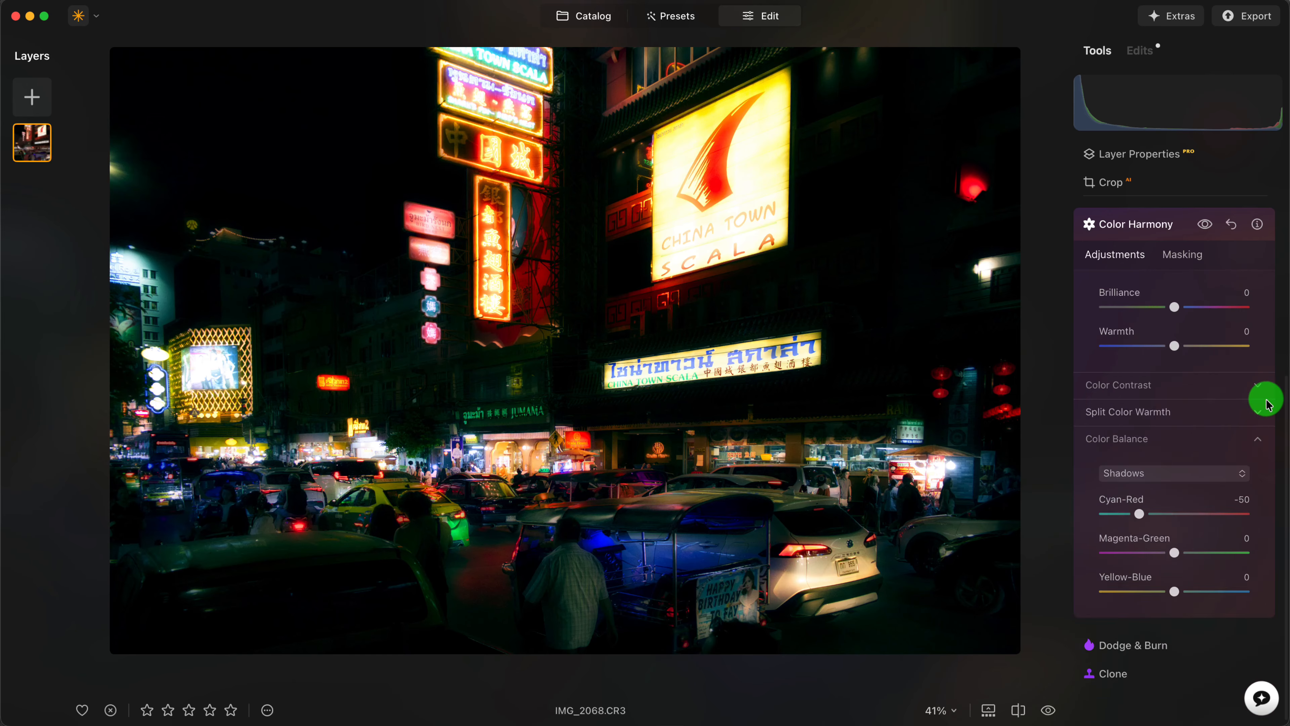
pyautogui.click(1204, 225)
pyautogui.click(1206, 228)
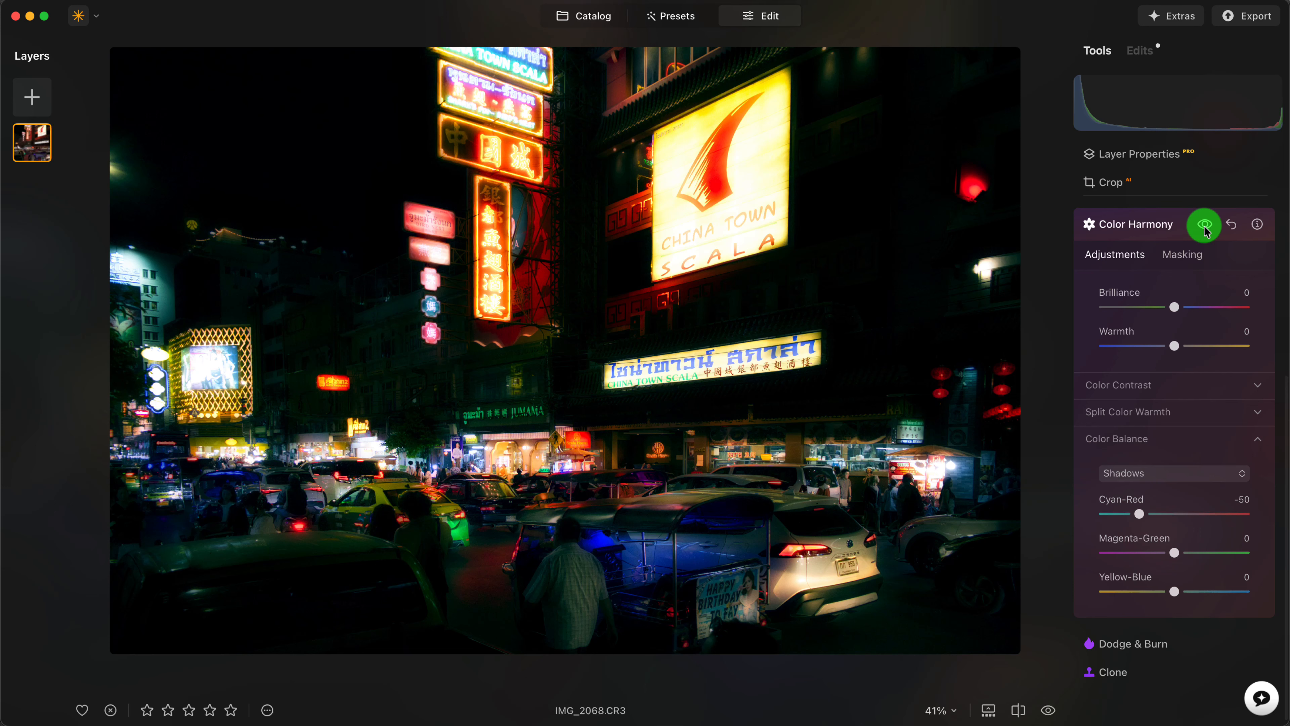
pyautogui.click(1204, 226)
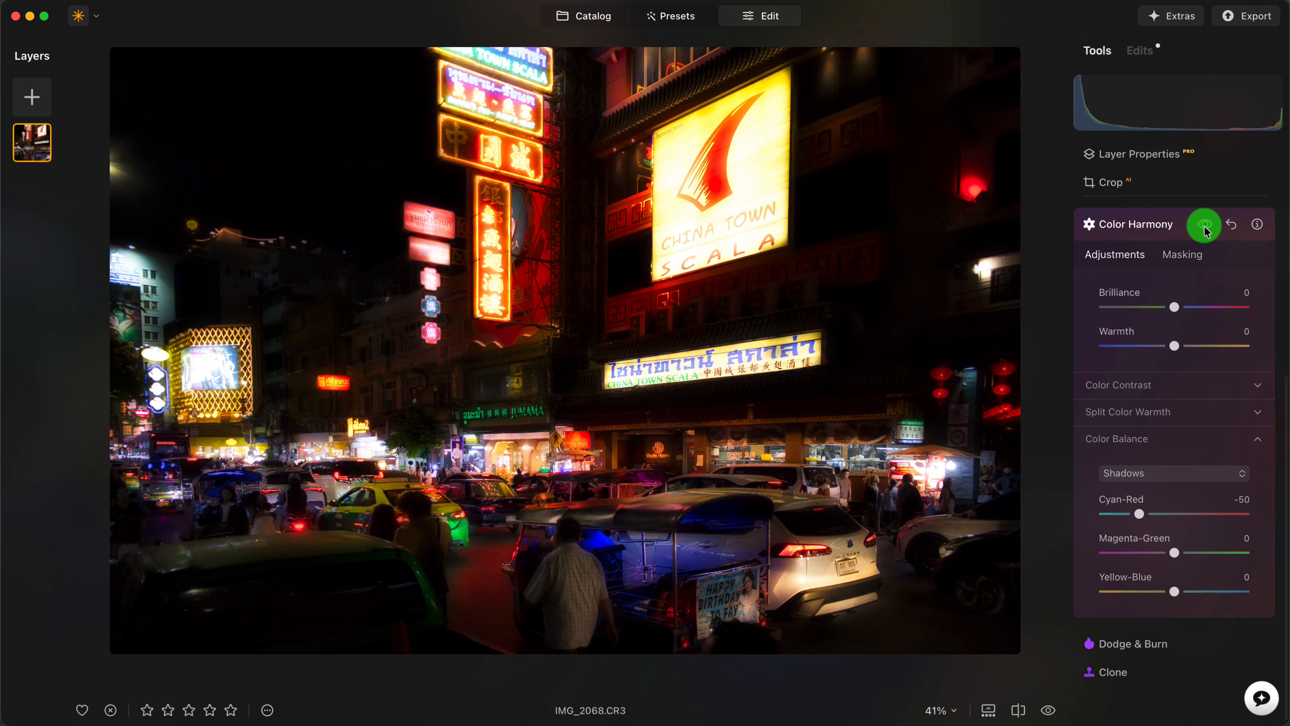
pyautogui.click(1206, 228)
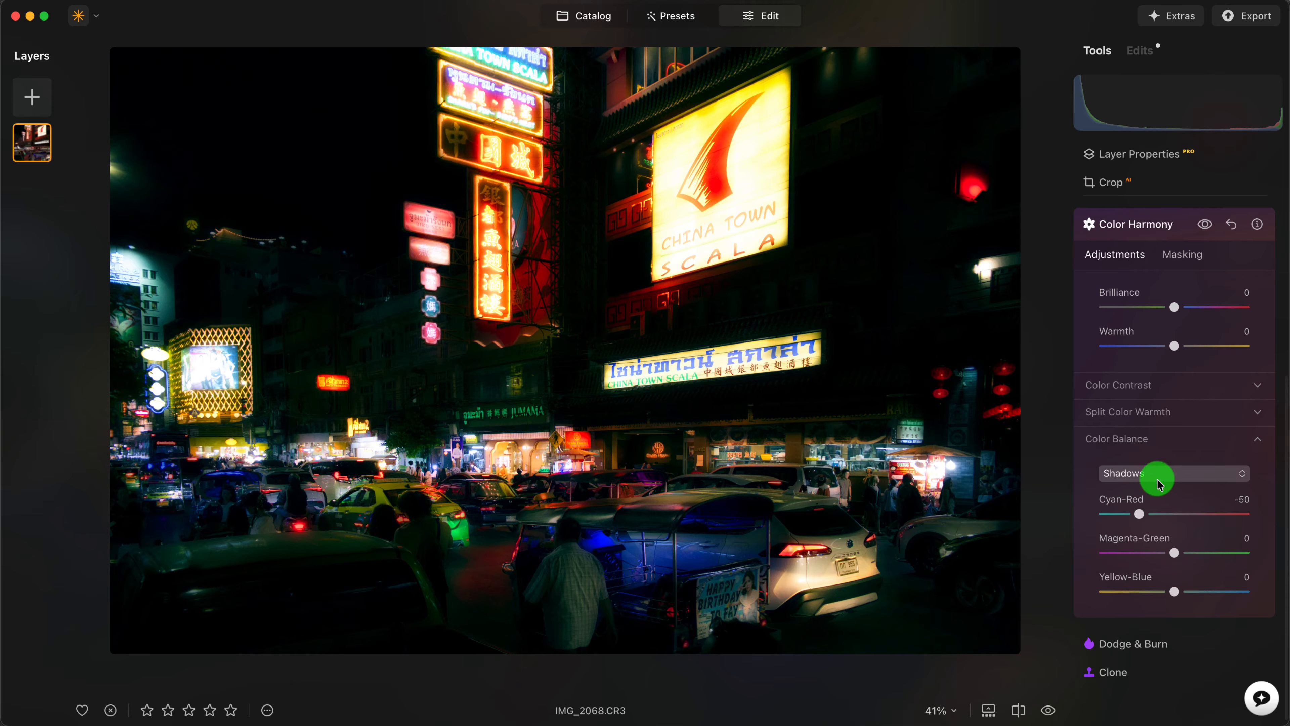
# Shift the Color Balance Highlights toward red with the Cyan-Red adjustment.
pyautogui.click(1191, 477)
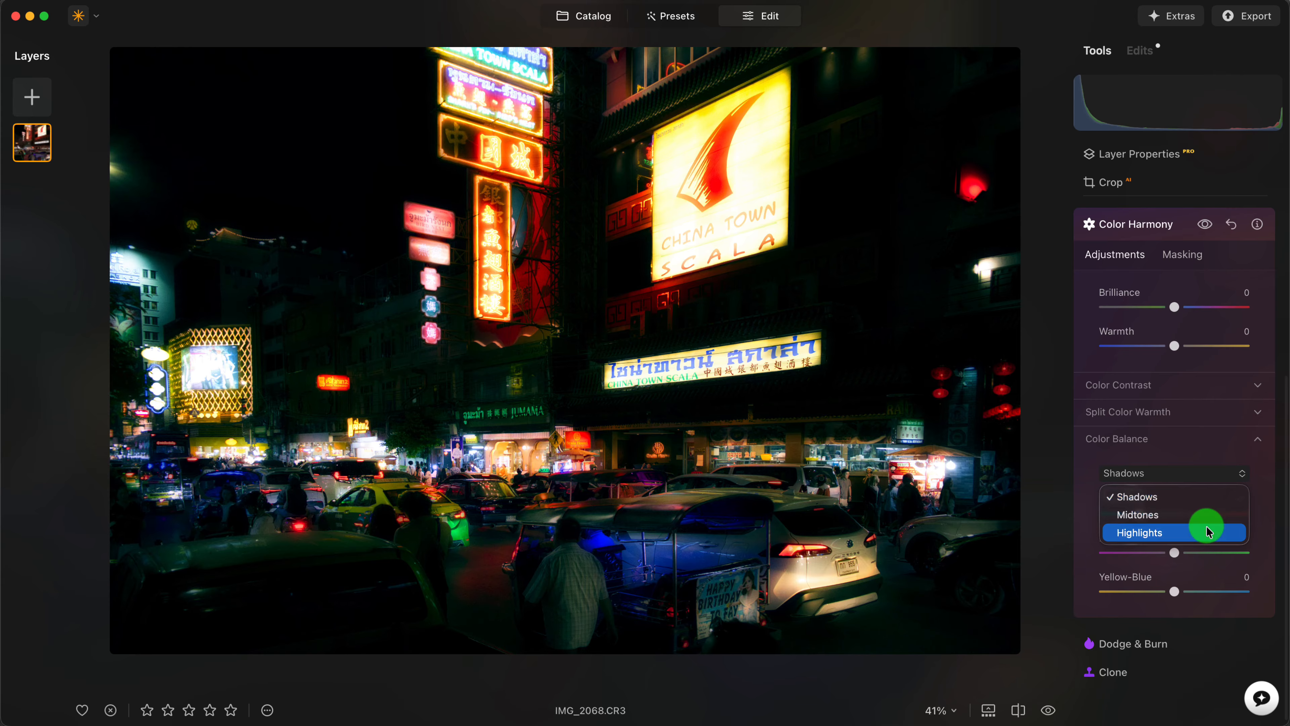
pyautogui.click(1207, 528)
pyautogui.moveTo(1184, 517); pyautogui.dragTo(1200, 518)
# Set the Color Balance Magenta-Green value for the Midtones to -25.
pyautogui.click(1173, 472)
pyautogui.click(1167, 512)
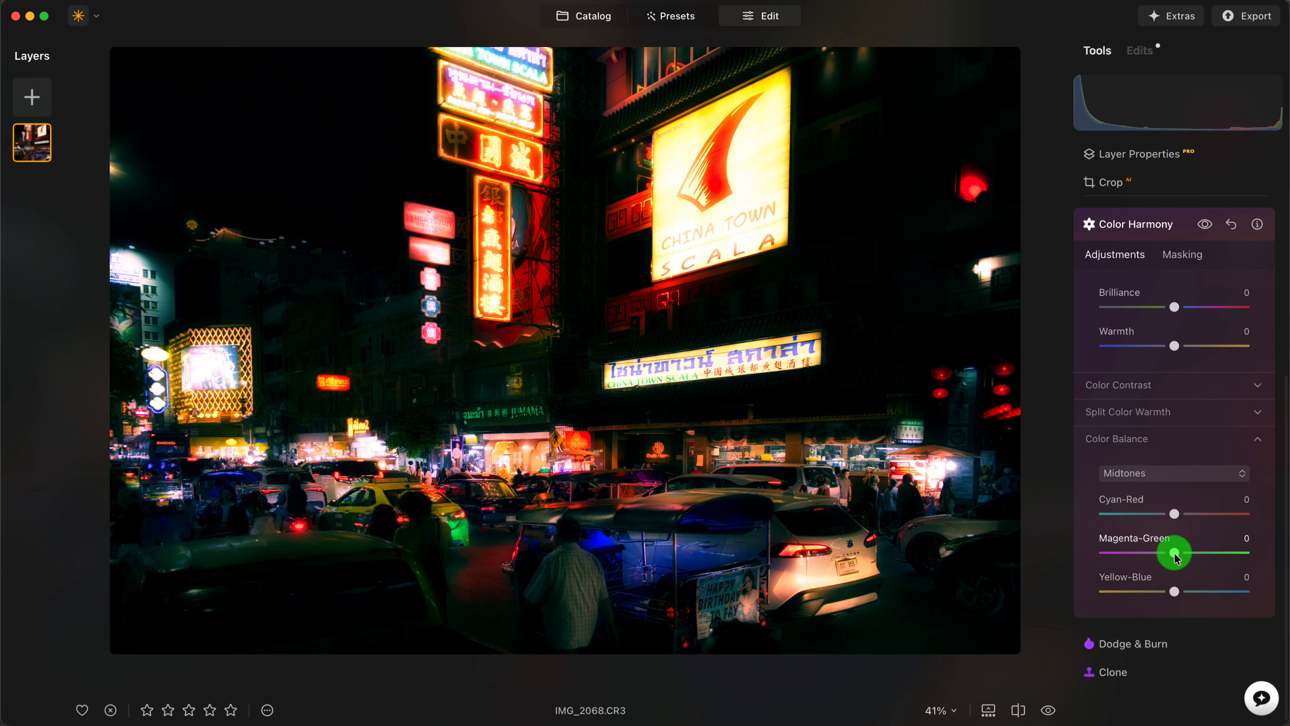
pyautogui.moveTo(1176, 558)
pyautogui.mouseDown()
pyautogui.moveTo(1145, 558)
pyautogui.moveTo(1157, 558)
pyautogui.mouseUp()
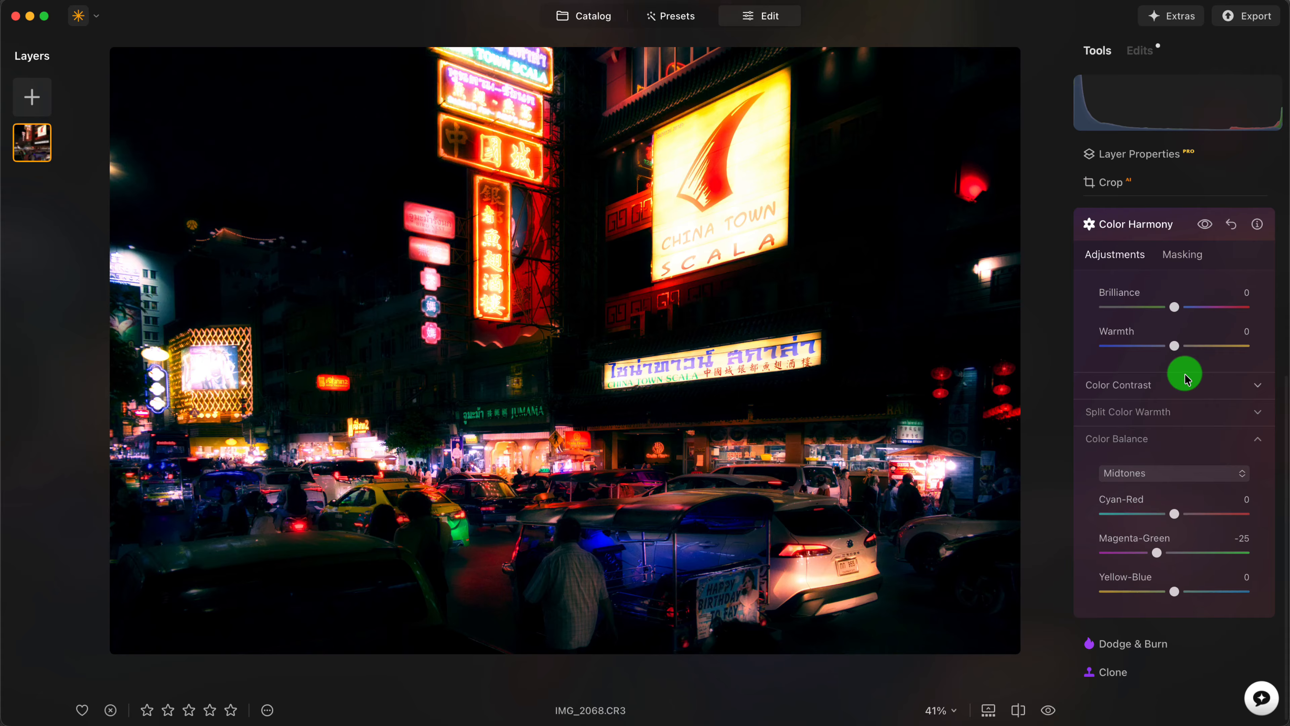
# Compare the photo with and without the Color Harmony effect, and the fully edited photo with the original.
pyautogui.click(1205, 225)
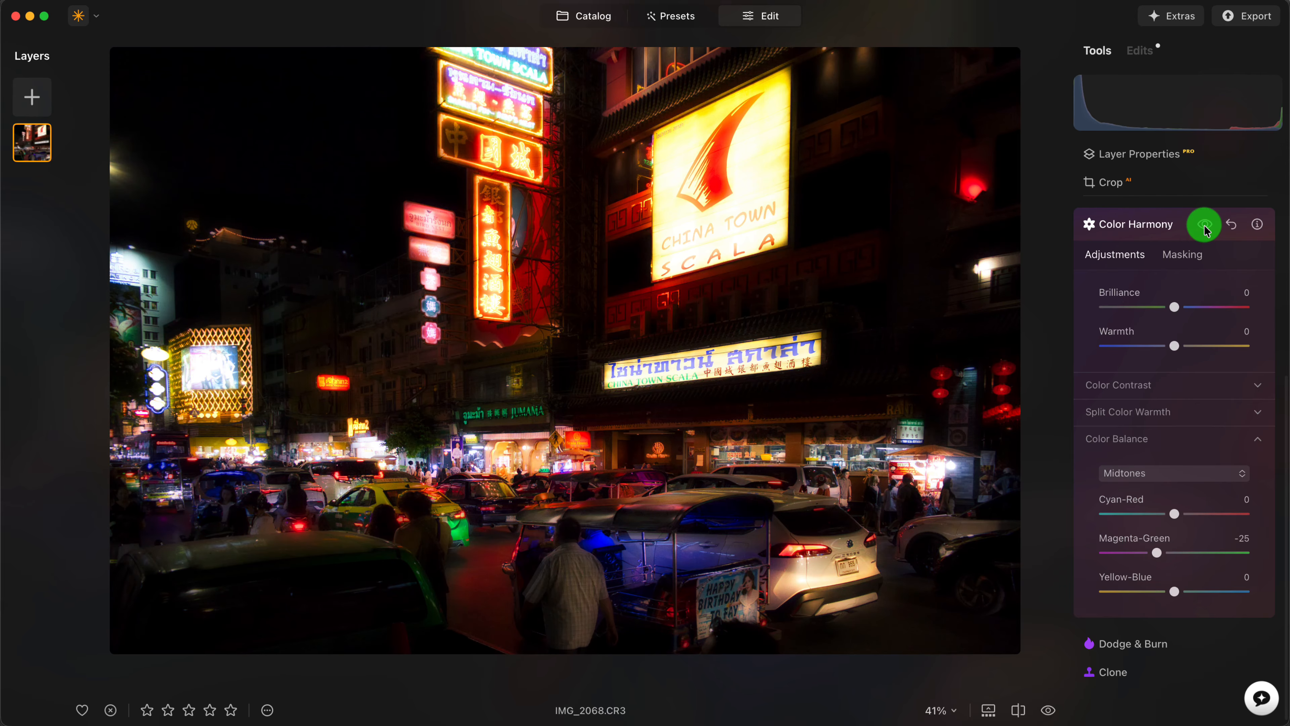
pyautogui.click(1204, 225)
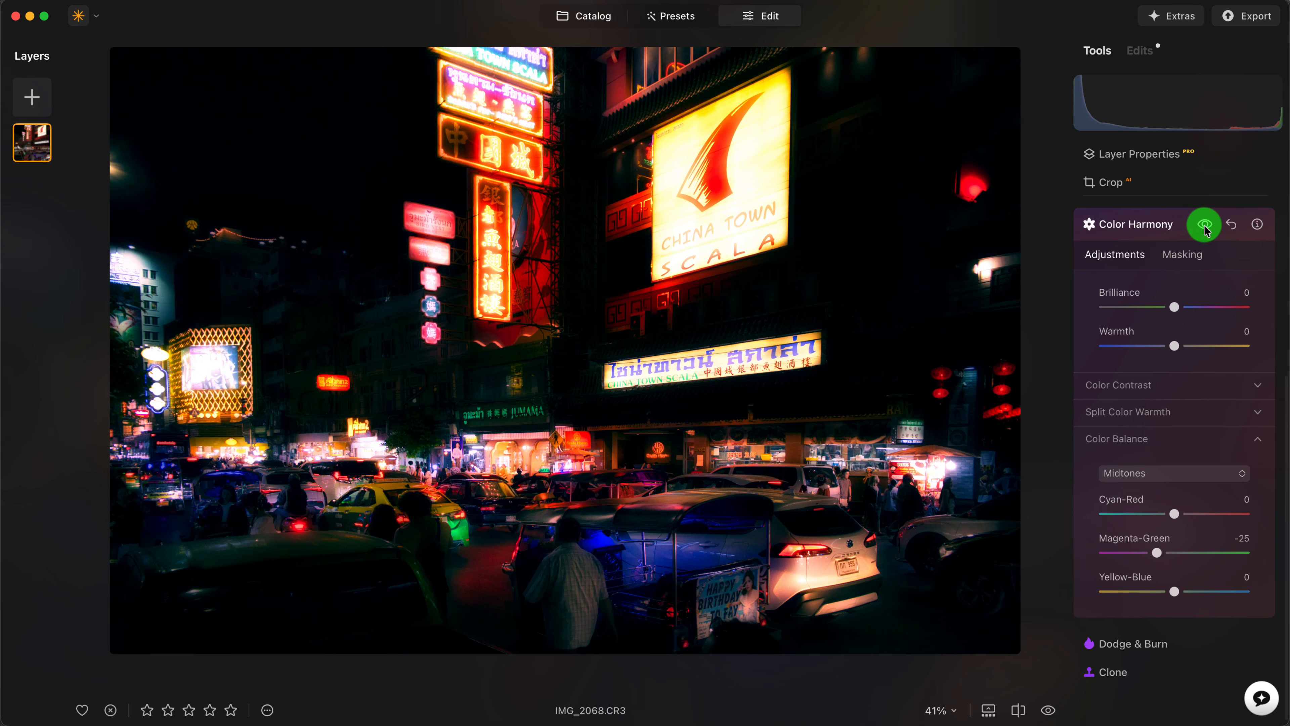
pyautogui.click(830, 264)
pyautogui.click(1048, 710)
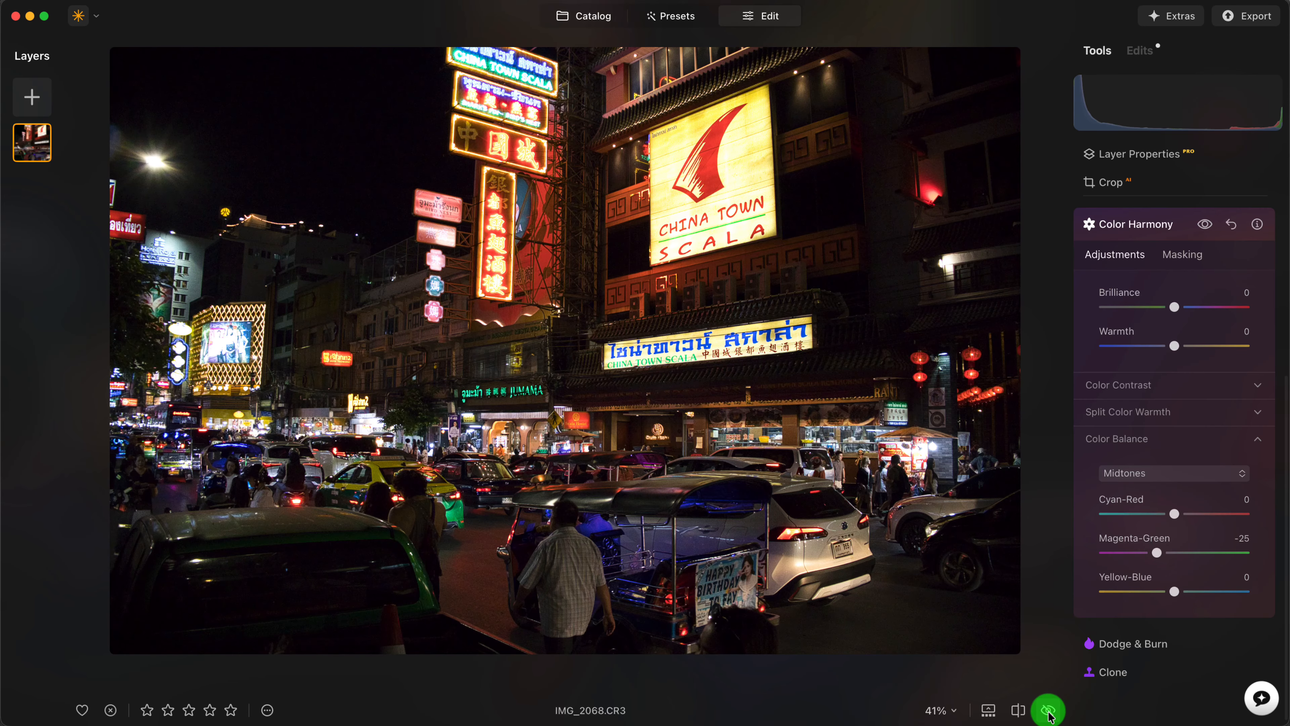
pyautogui.click(1048, 710)
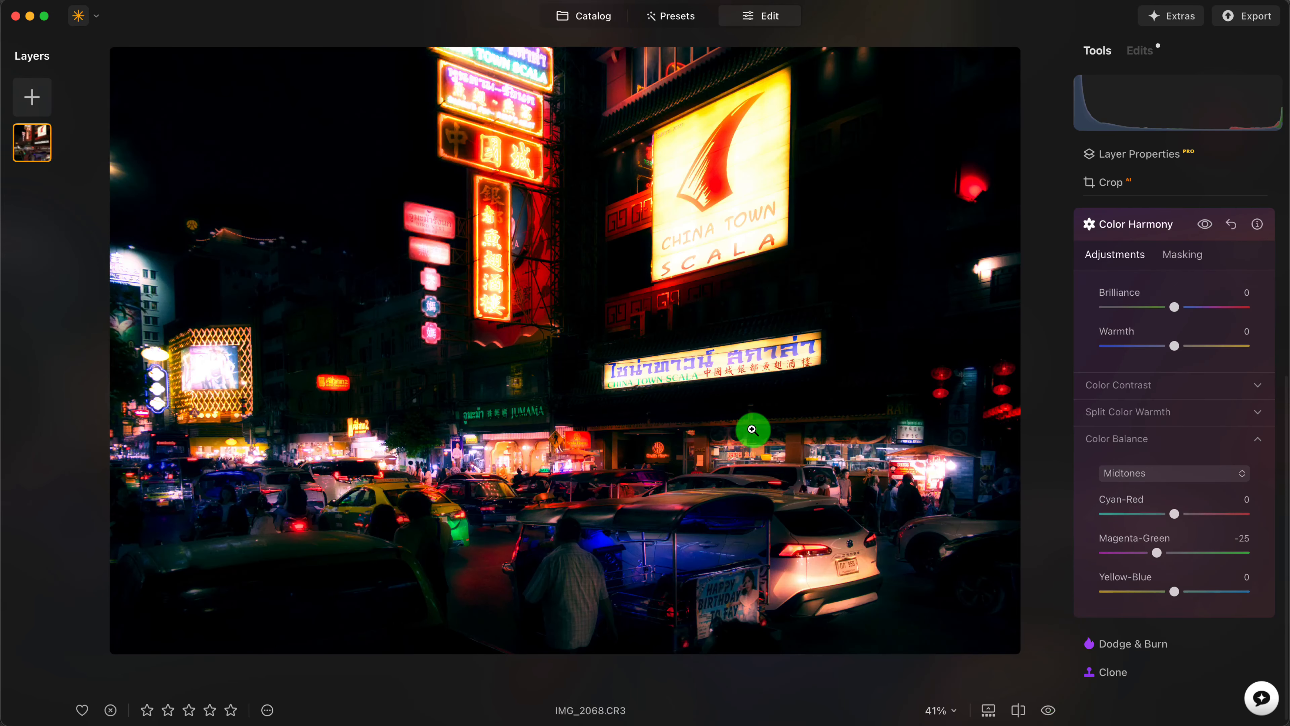